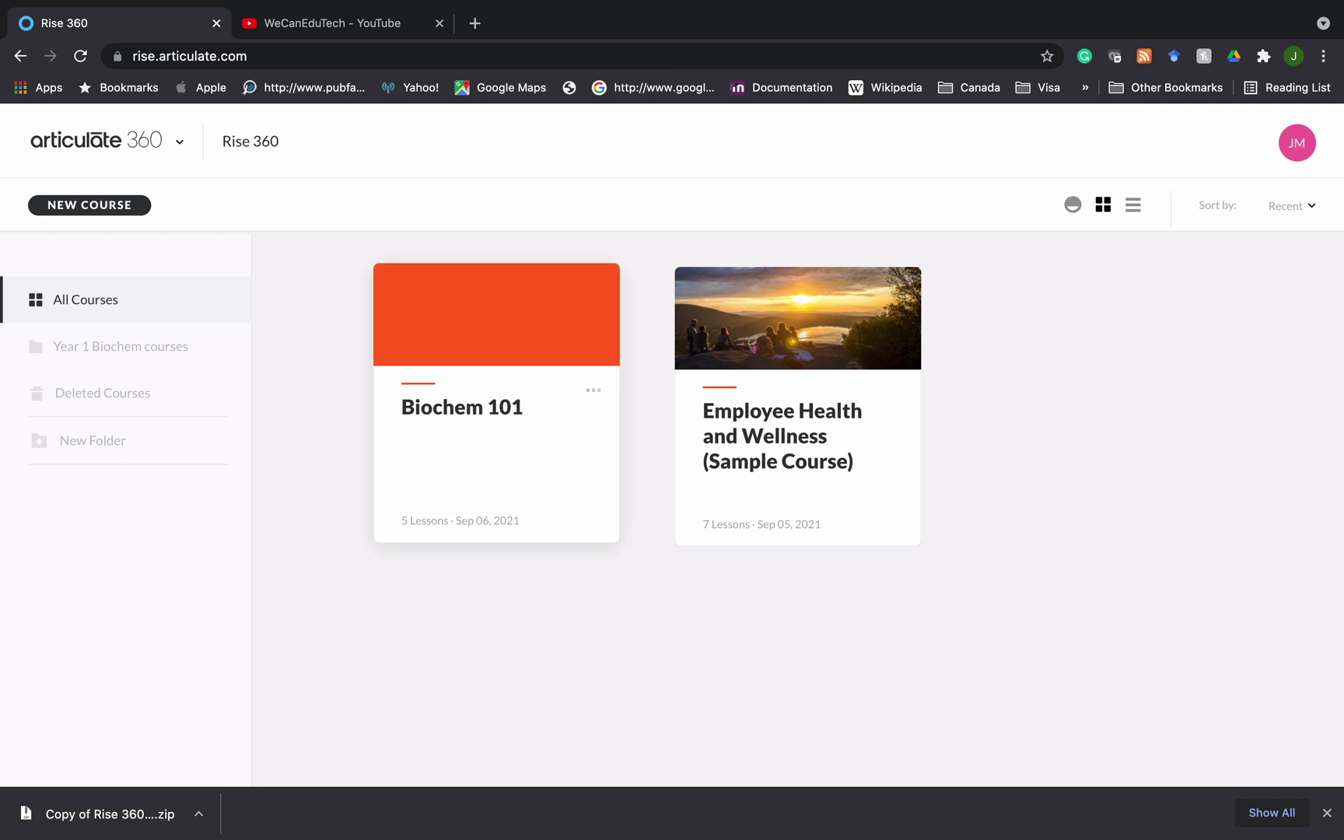
# Step: Open the Biochem 101 course and scroll to the Mitochondria lesson under 1. The Cell
pyautogui.click(484, 410)
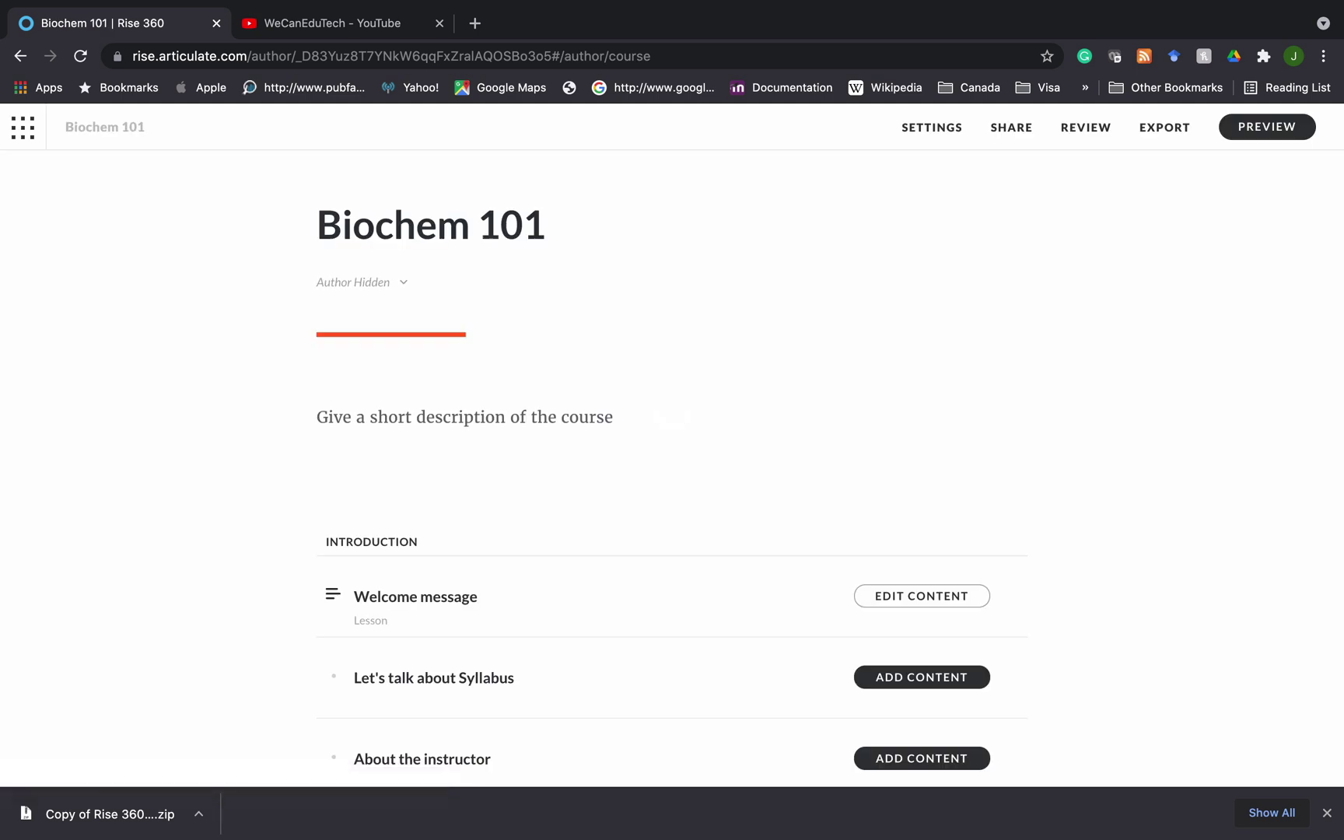
pyautogui.scroll(-5, 673, 420)
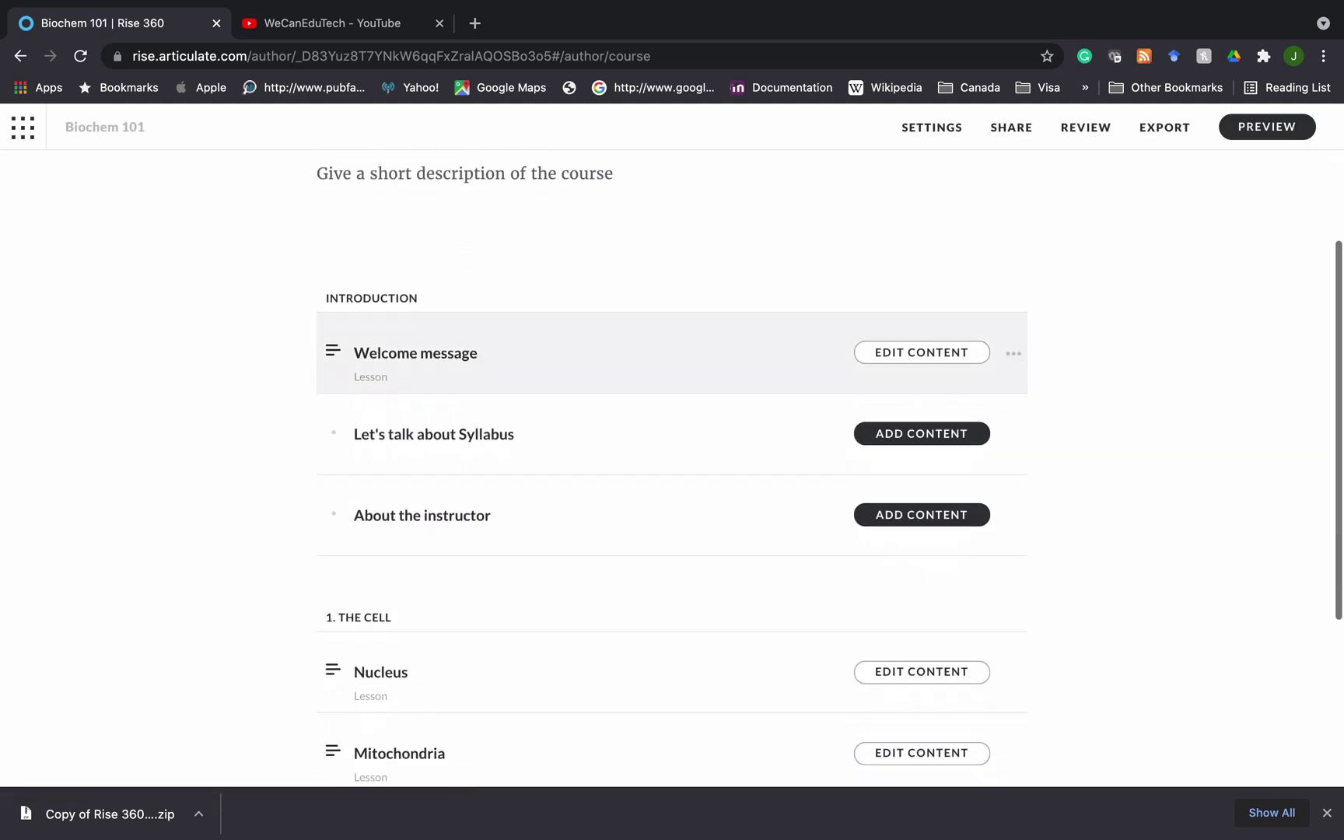
pyautogui.scroll(-6, 672, 467)
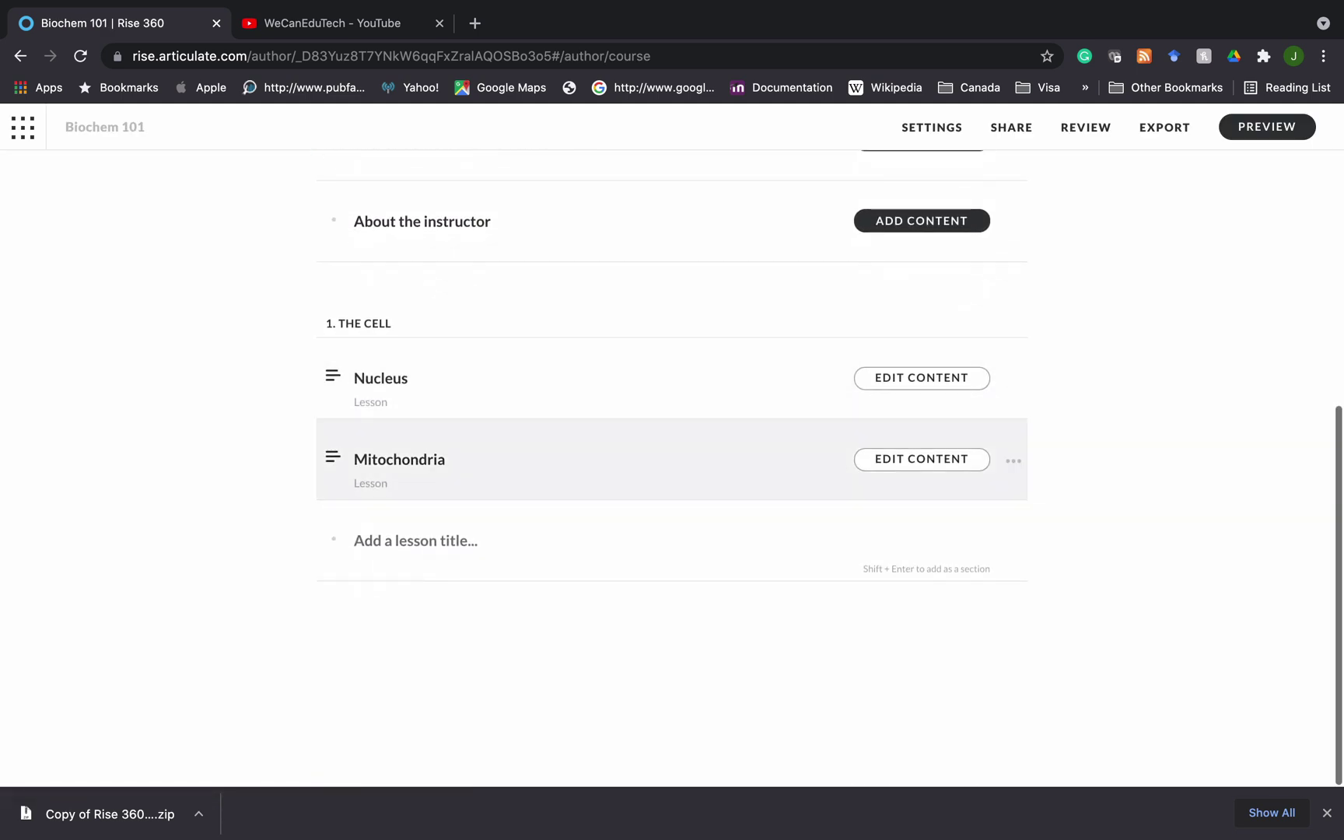
pyautogui.moveTo(302, 338)
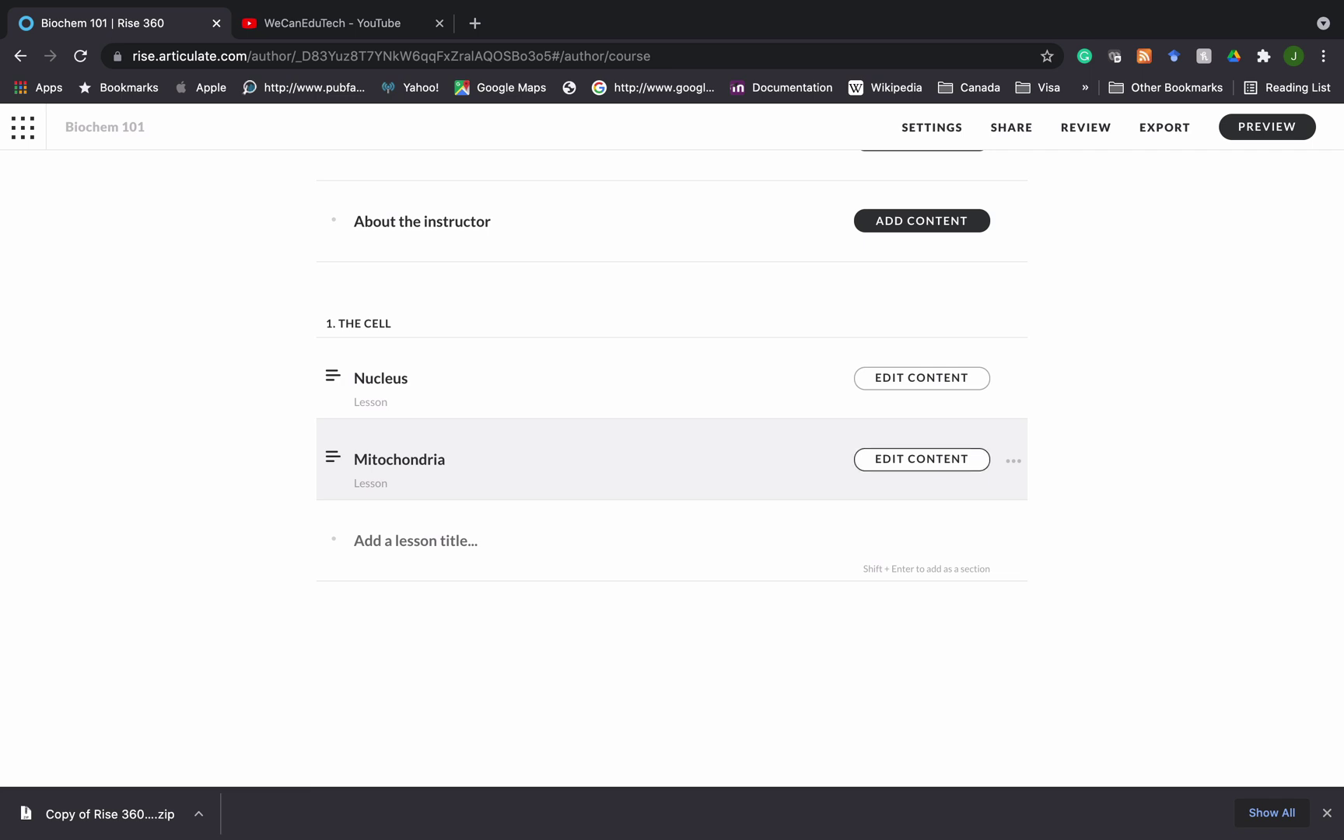
# Step: Open the Mitochondria lesson for editing and scroll down below its two-column table
pyautogui.click(891, 460)
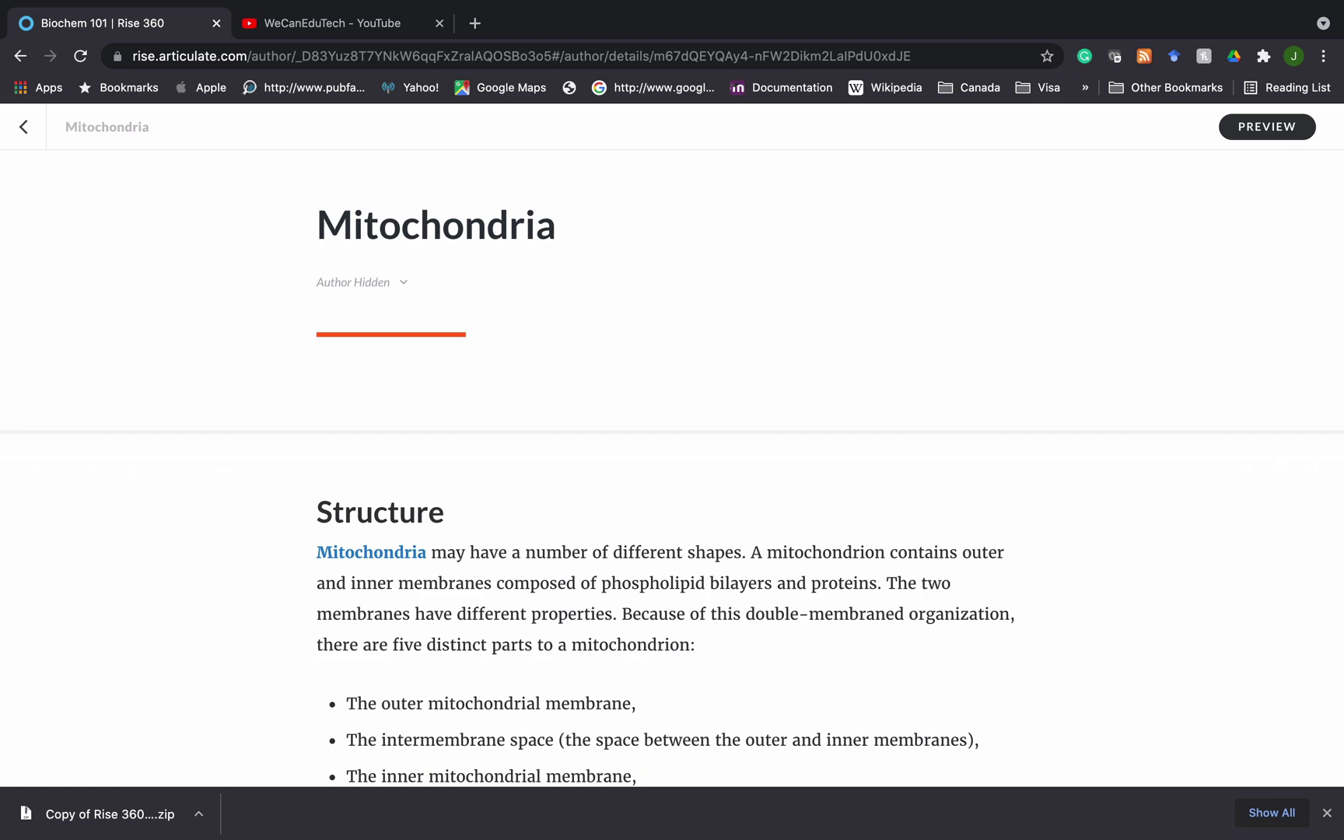
pyautogui.scroll(-5, 672, 466)
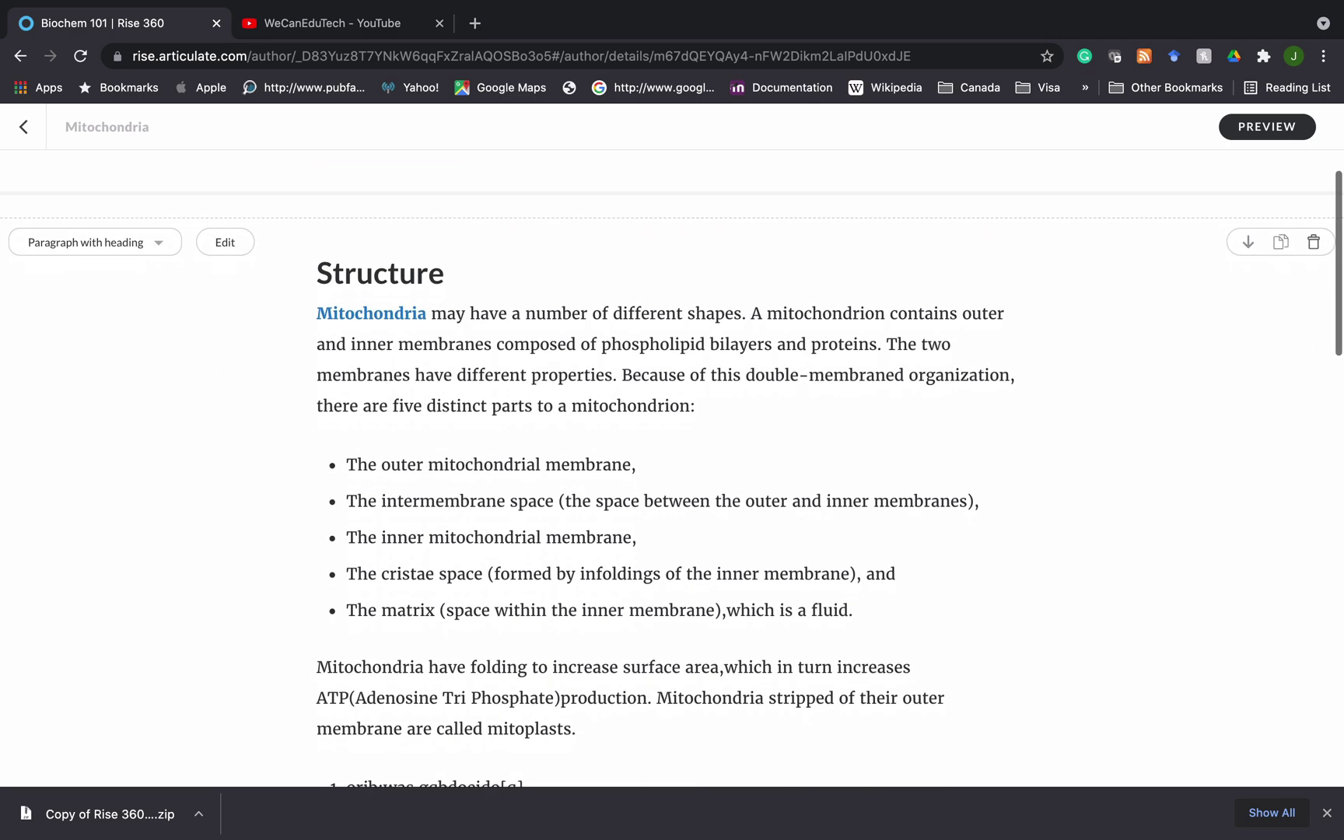
pyautogui.scroll(-15, 672, 466)
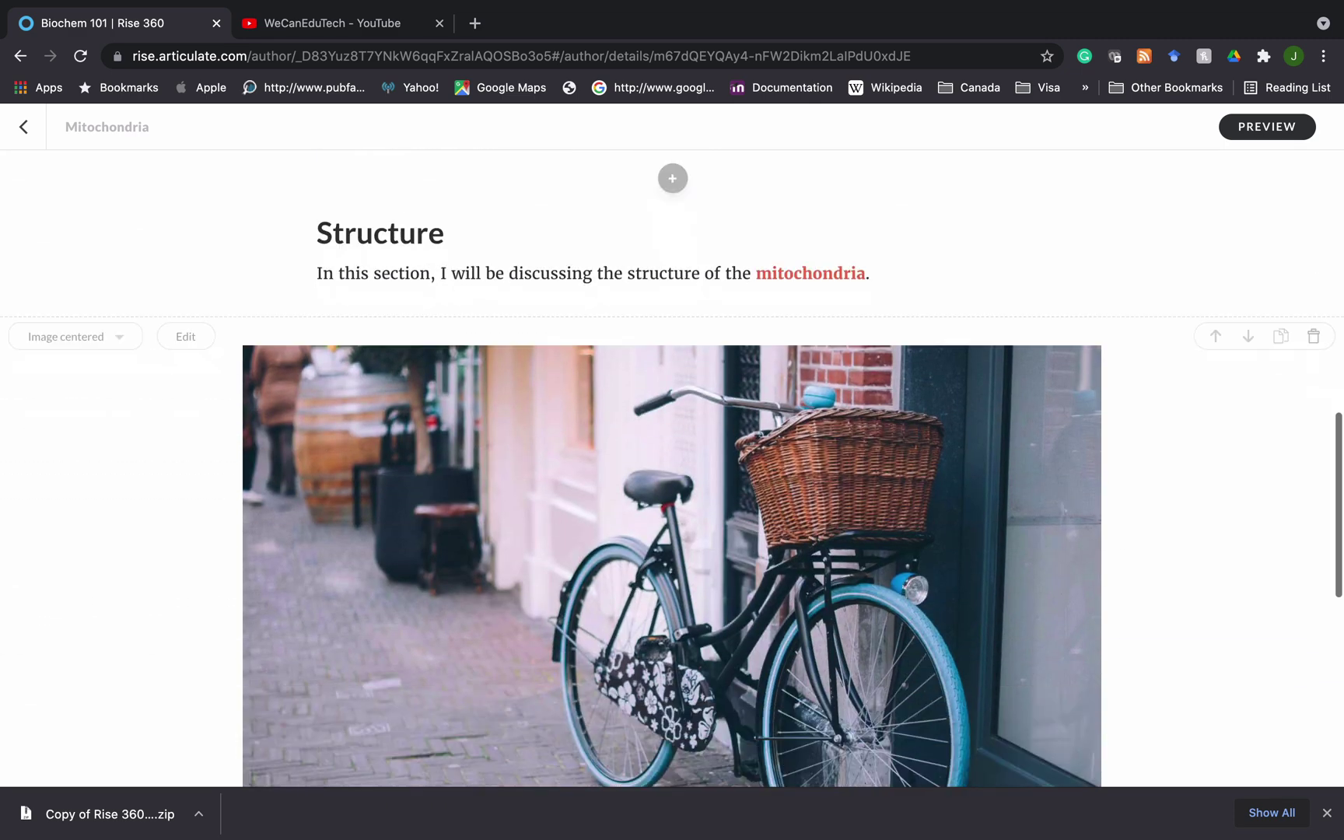
pyautogui.scroll(-3, 672, 467)
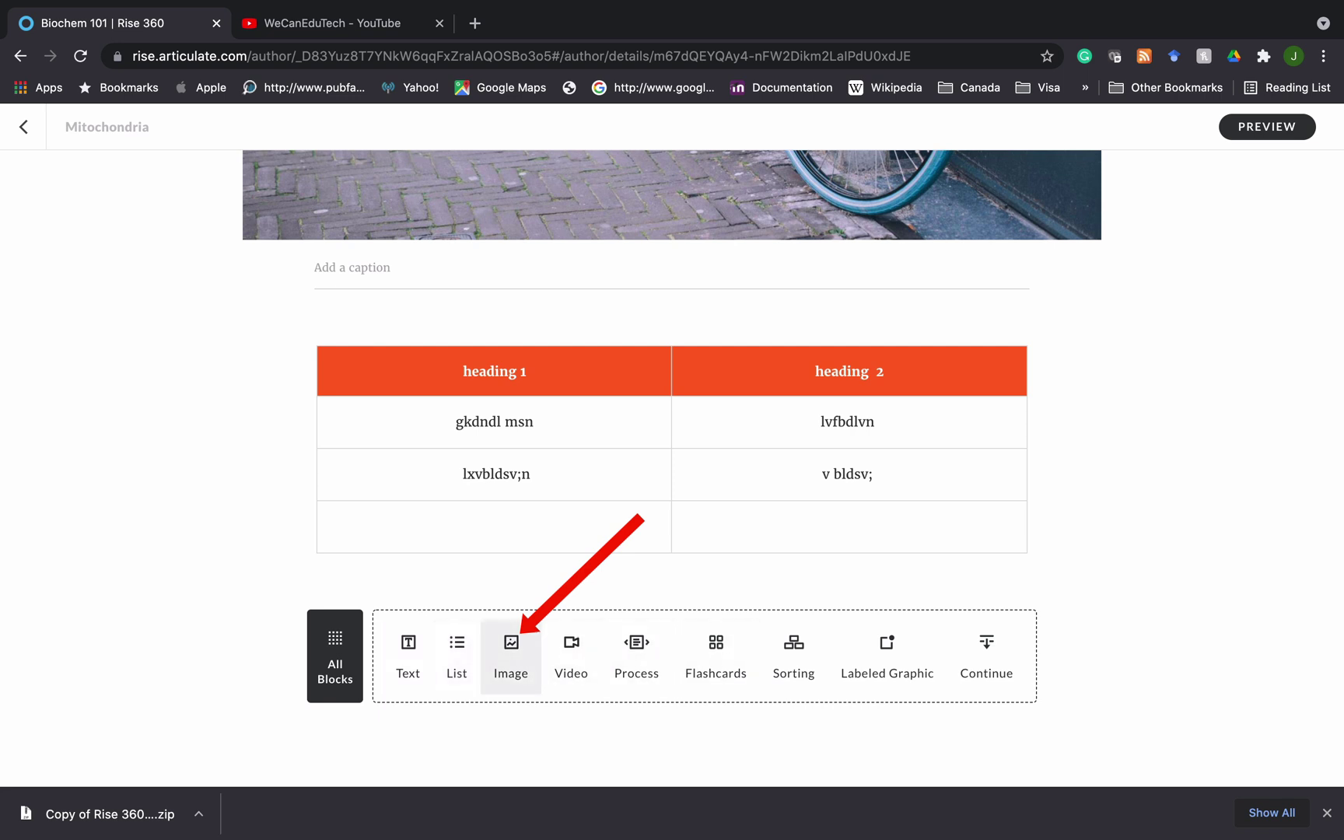
# Step: Add an image block below the table and bring up the options for its bike.jpg picture
pyautogui.click(511, 653)
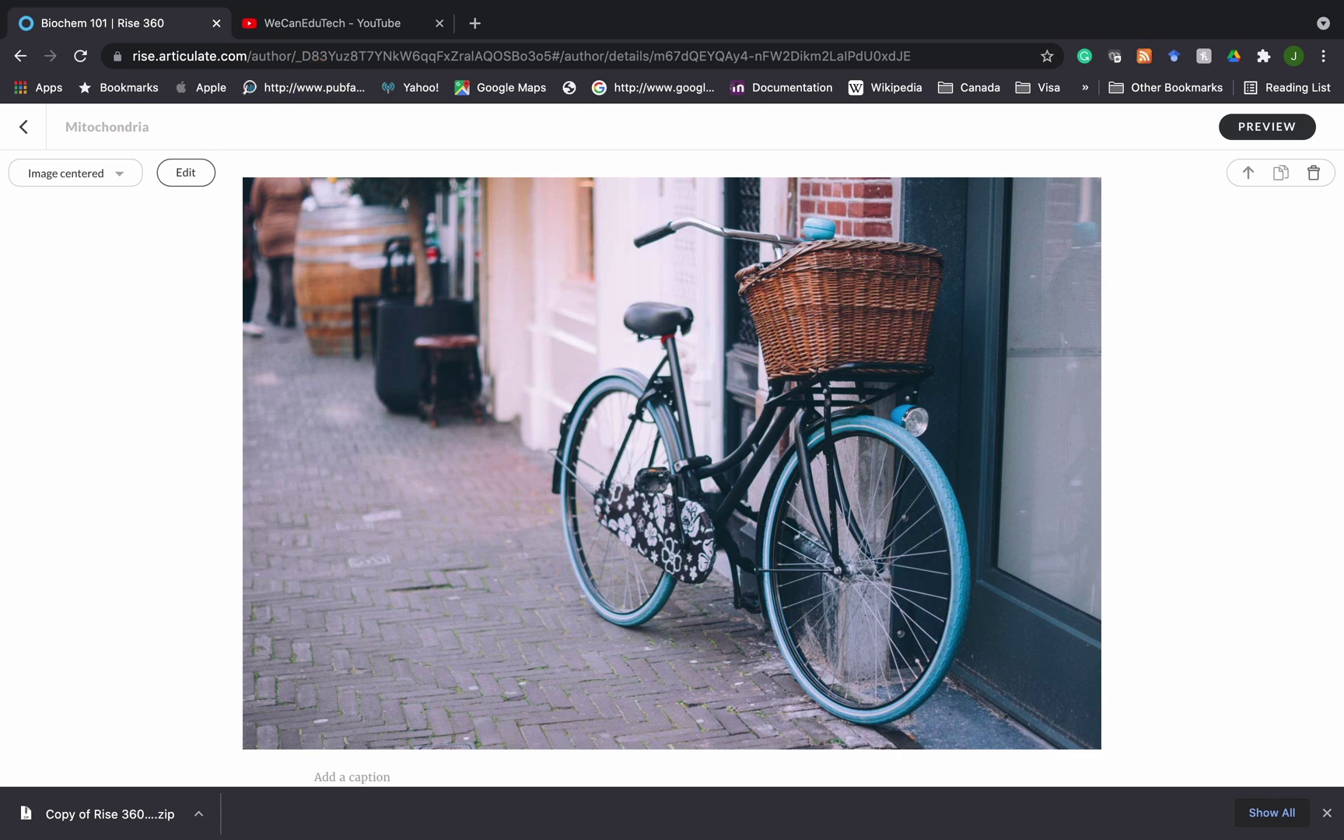
pyautogui.click(180, 173)
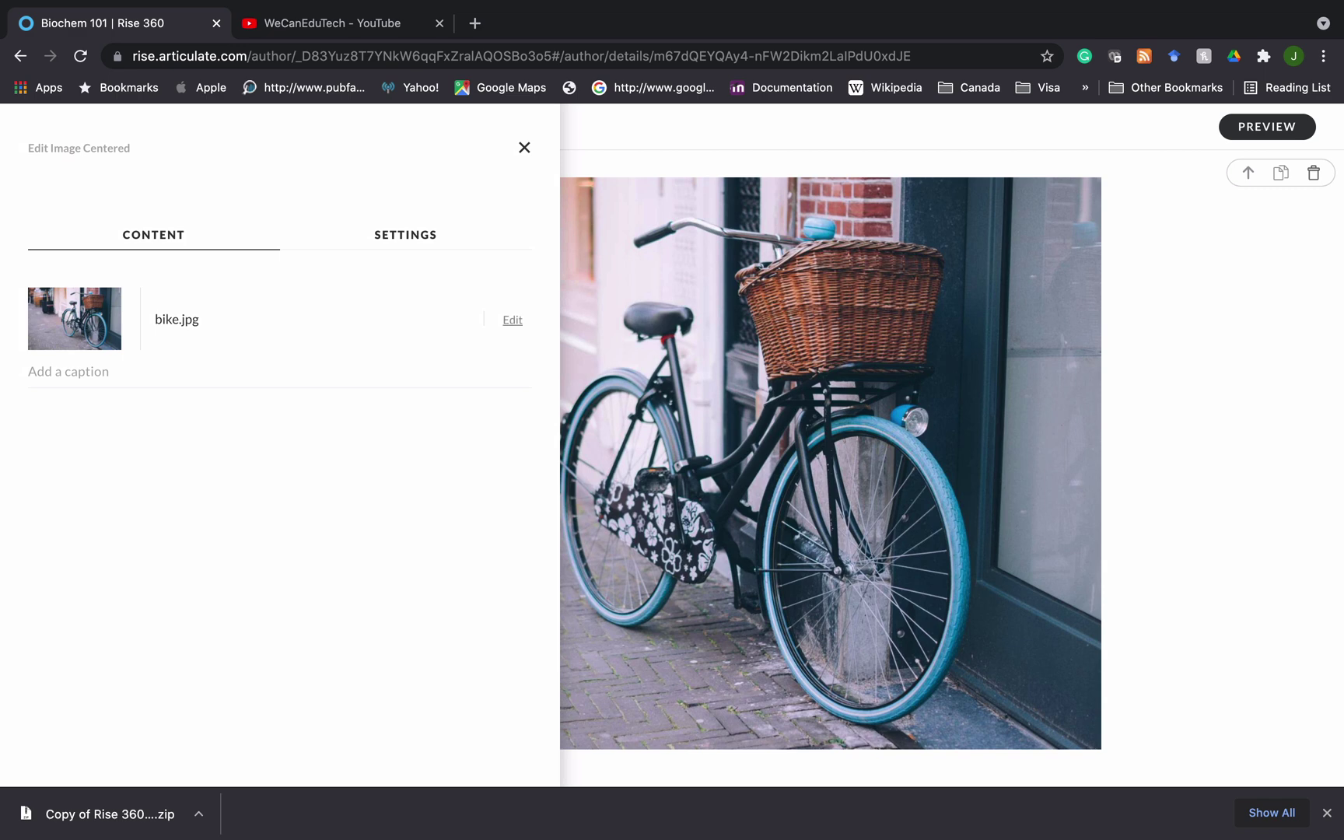
pyautogui.click(513, 319)
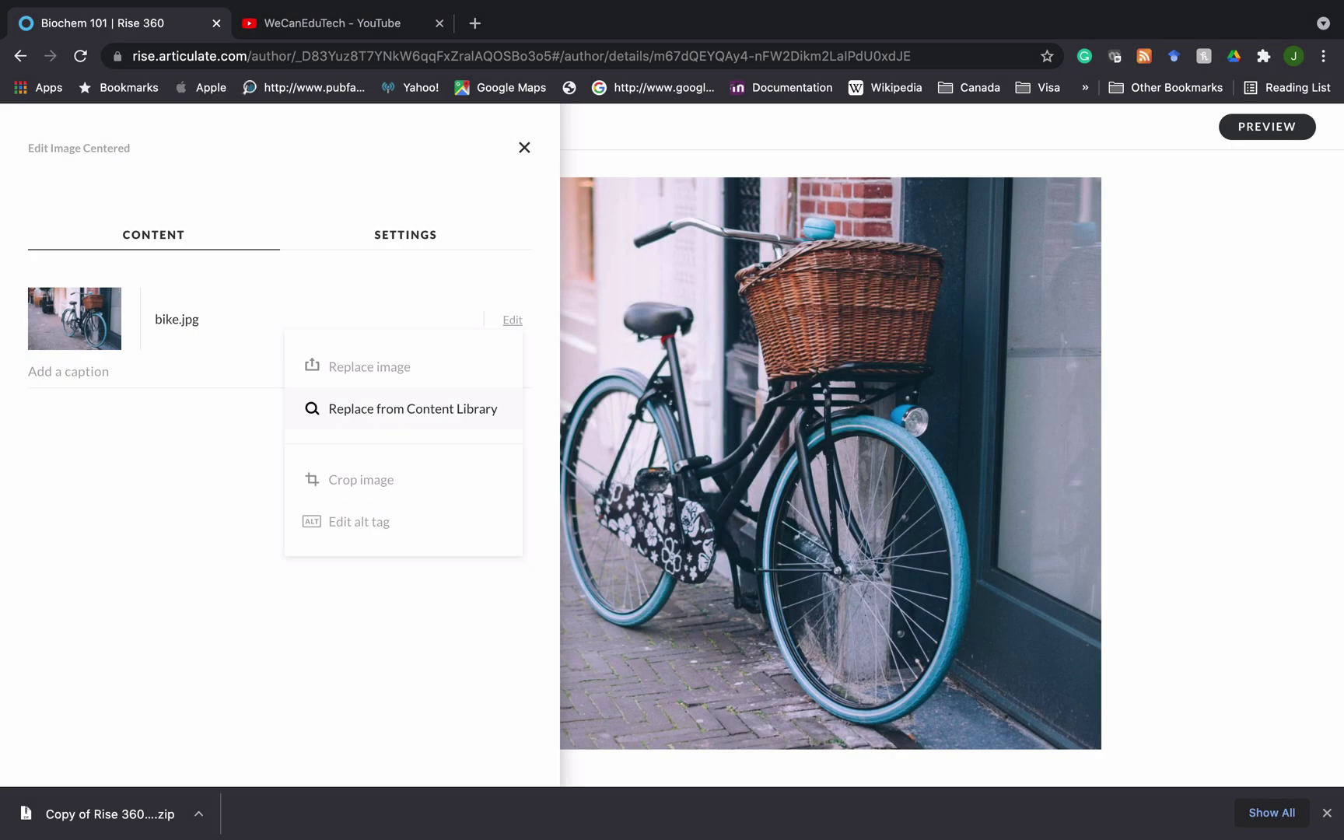
# Step: Swap in the third 'mitochondria' Illustration result from the Content Library as the picture
pyautogui.click(413, 408)
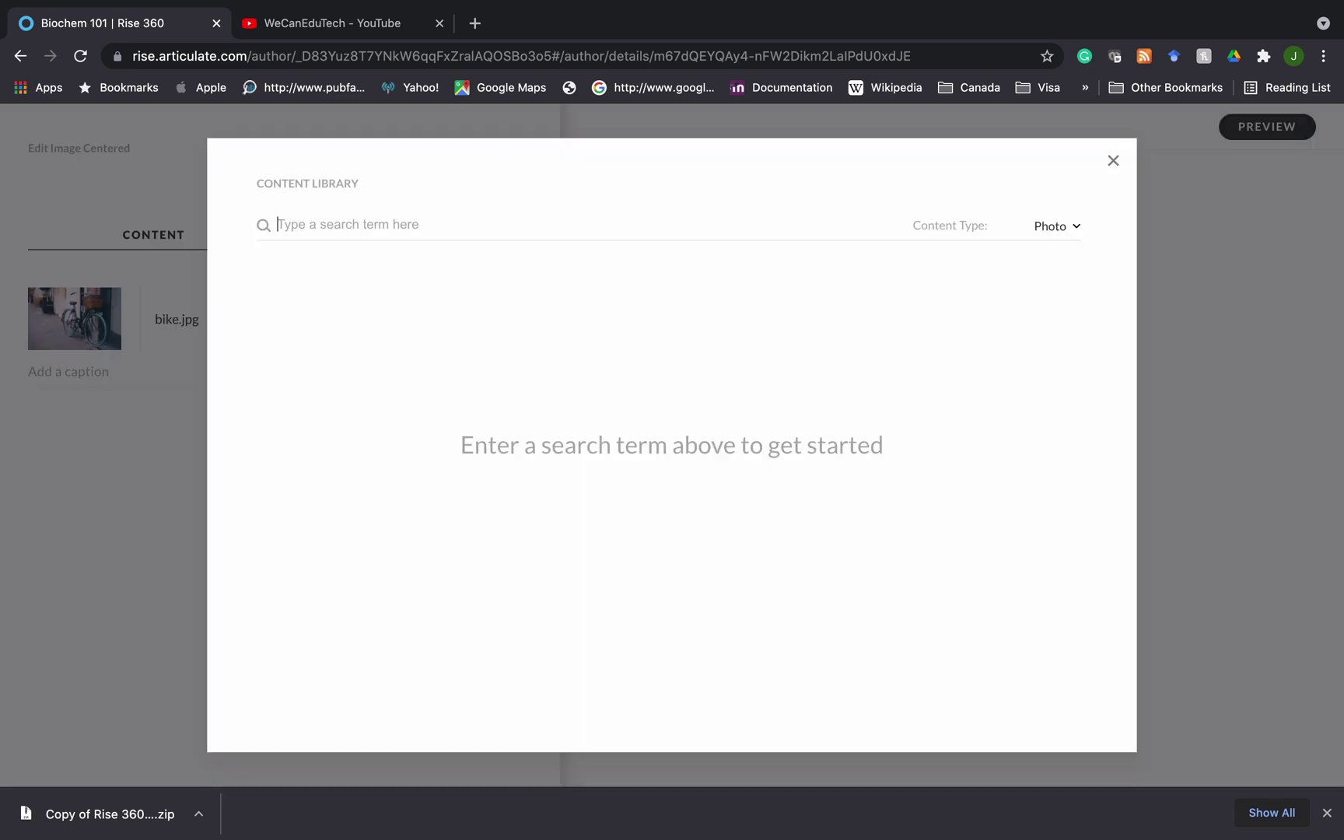
pyautogui.write('mitochondris')
pyautogui.press('BackSpace')
pyautogui.write('a')
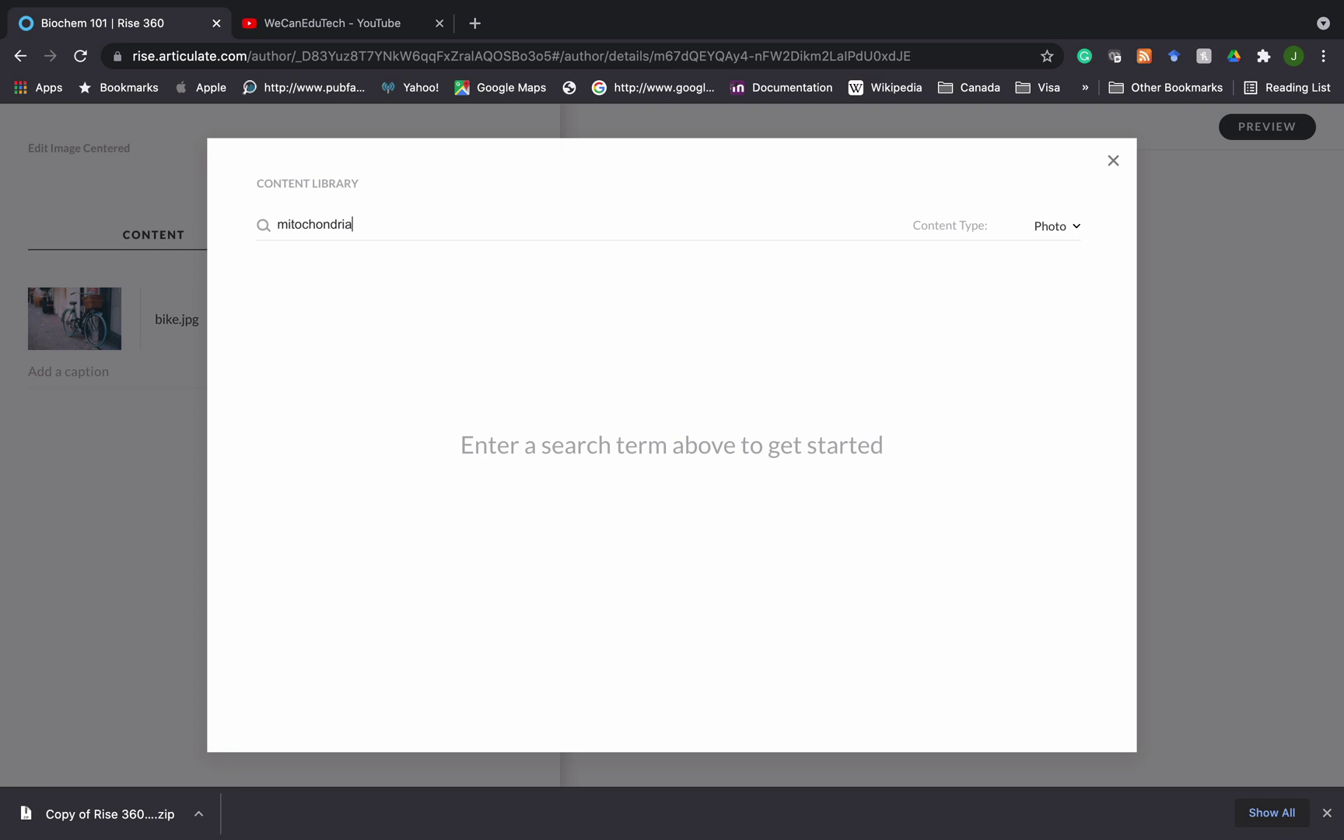
pyautogui.click(1077, 225)
pyautogui.click(1001, 322)
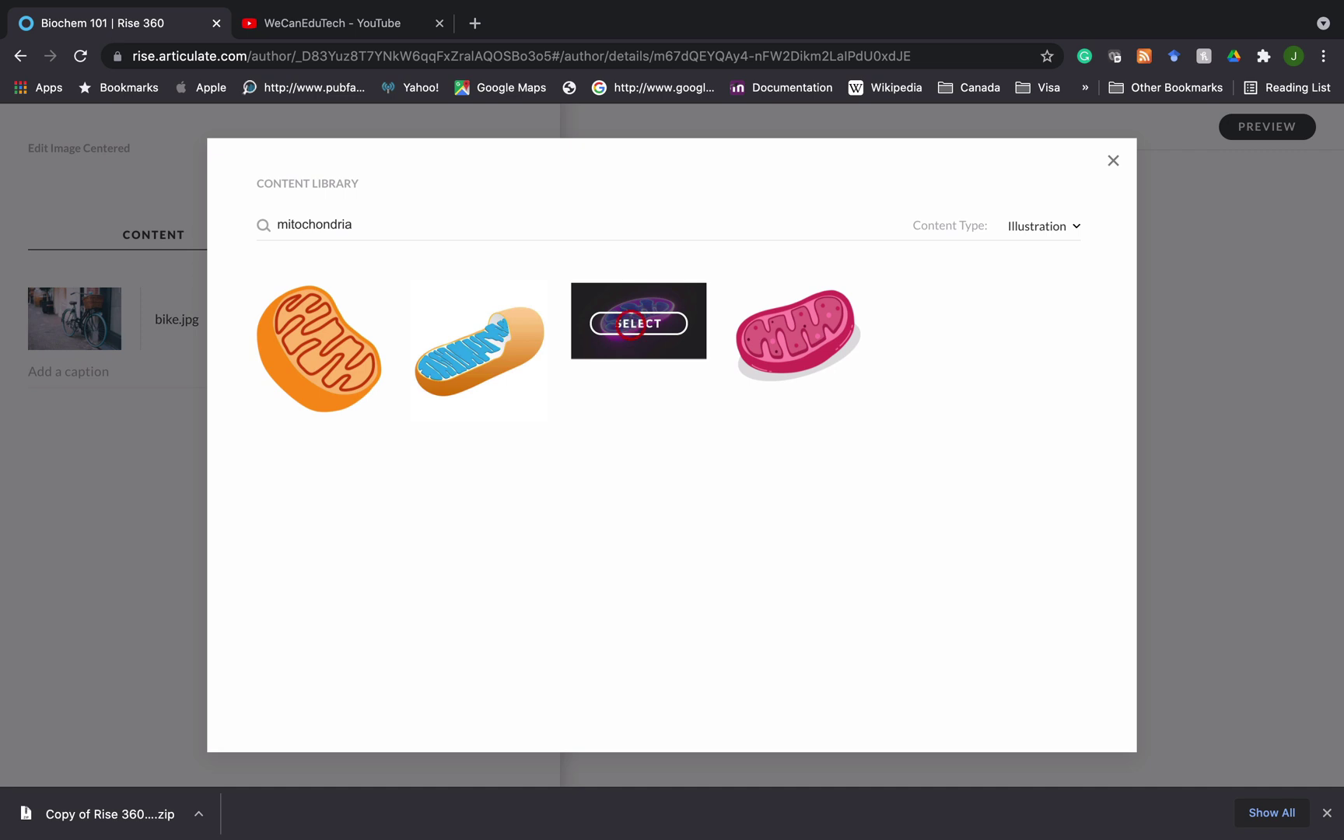
pyautogui.click(638, 323)
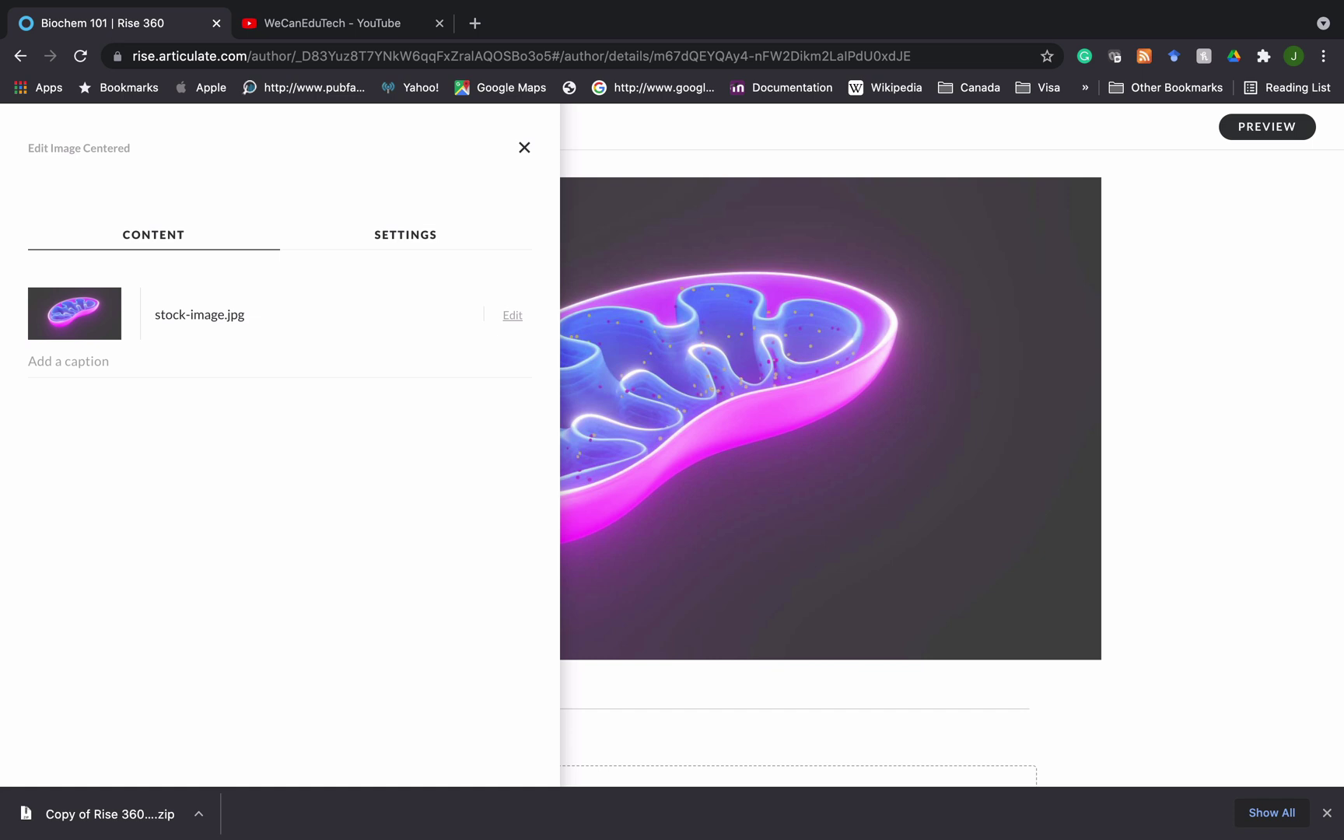
# Step: Crop the mitochondrion image by pulling its corners inward around the organelle, then save
pyautogui.click(512, 315)
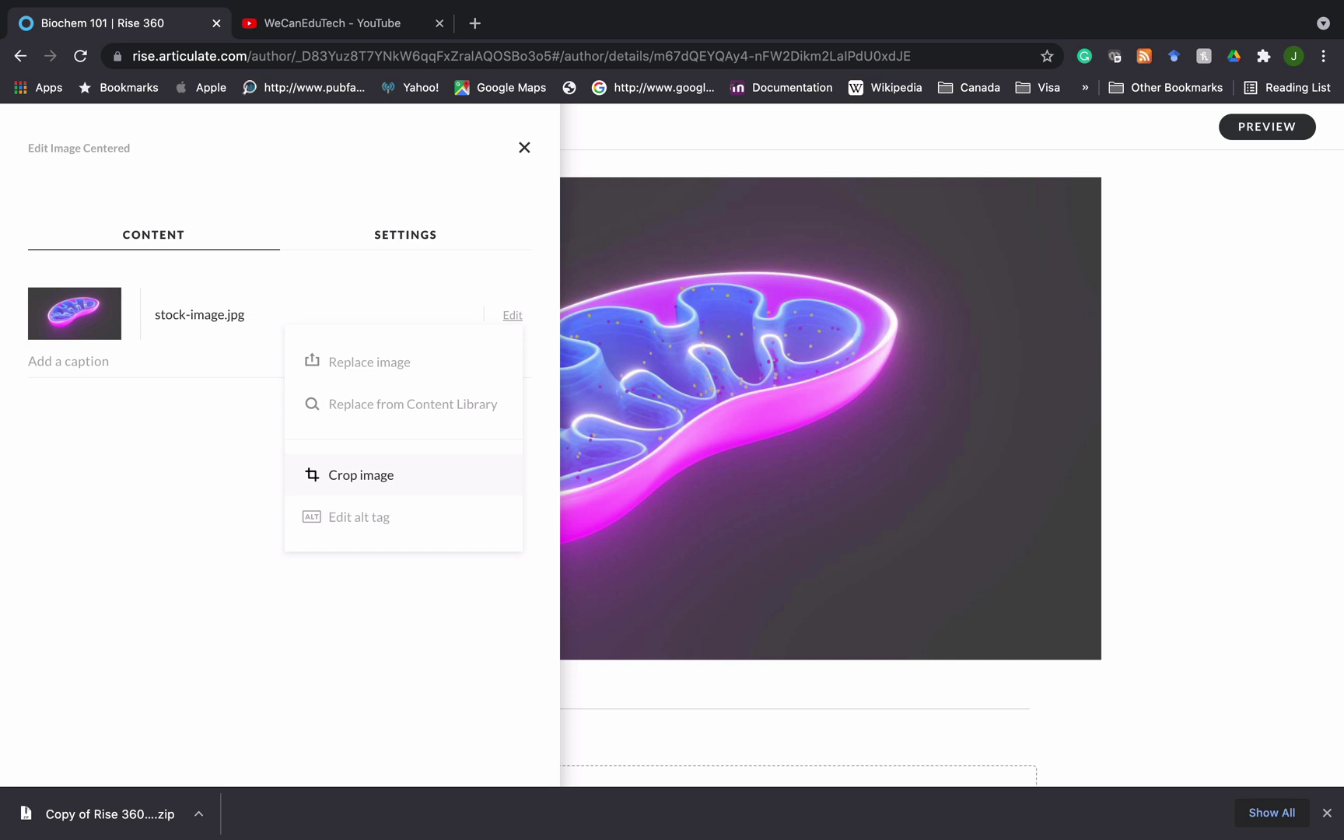
pyautogui.click(361, 472)
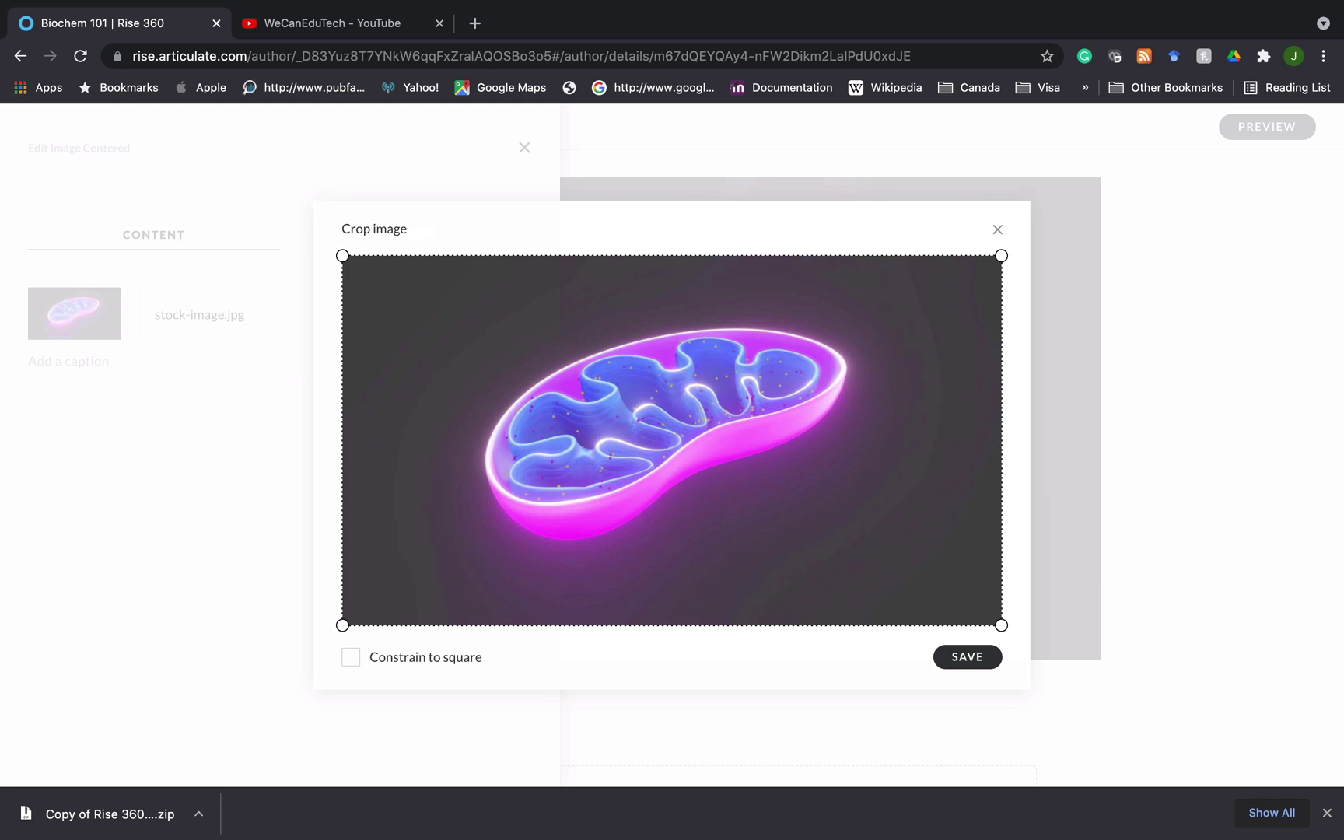
pyautogui.moveTo(342, 625); pyautogui.dragTo(470, 579)
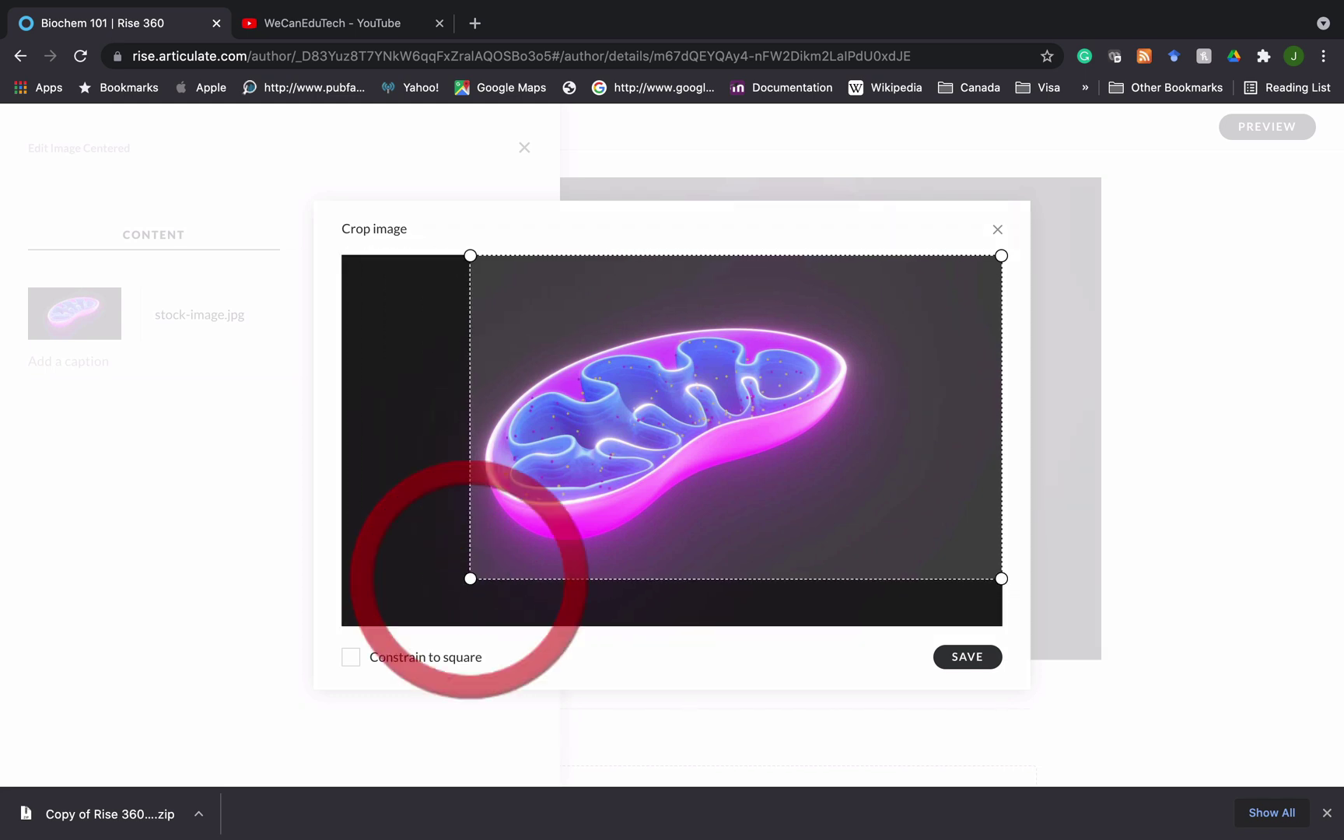
pyautogui.moveTo(1001, 255); pyautogui.dragTo(863, 298)
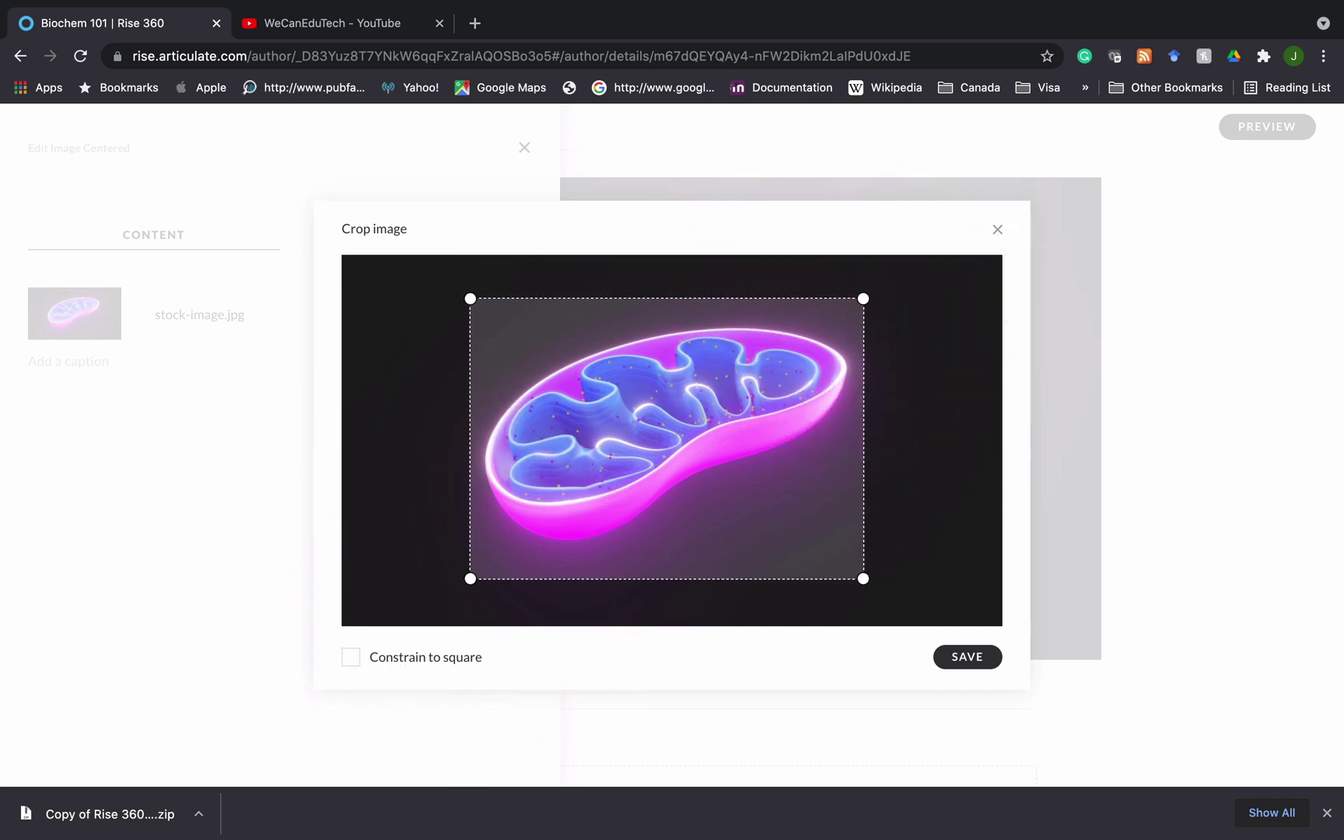
pyautogui.moveTo(863, 579); pyautogui.dragTo(856, 572)
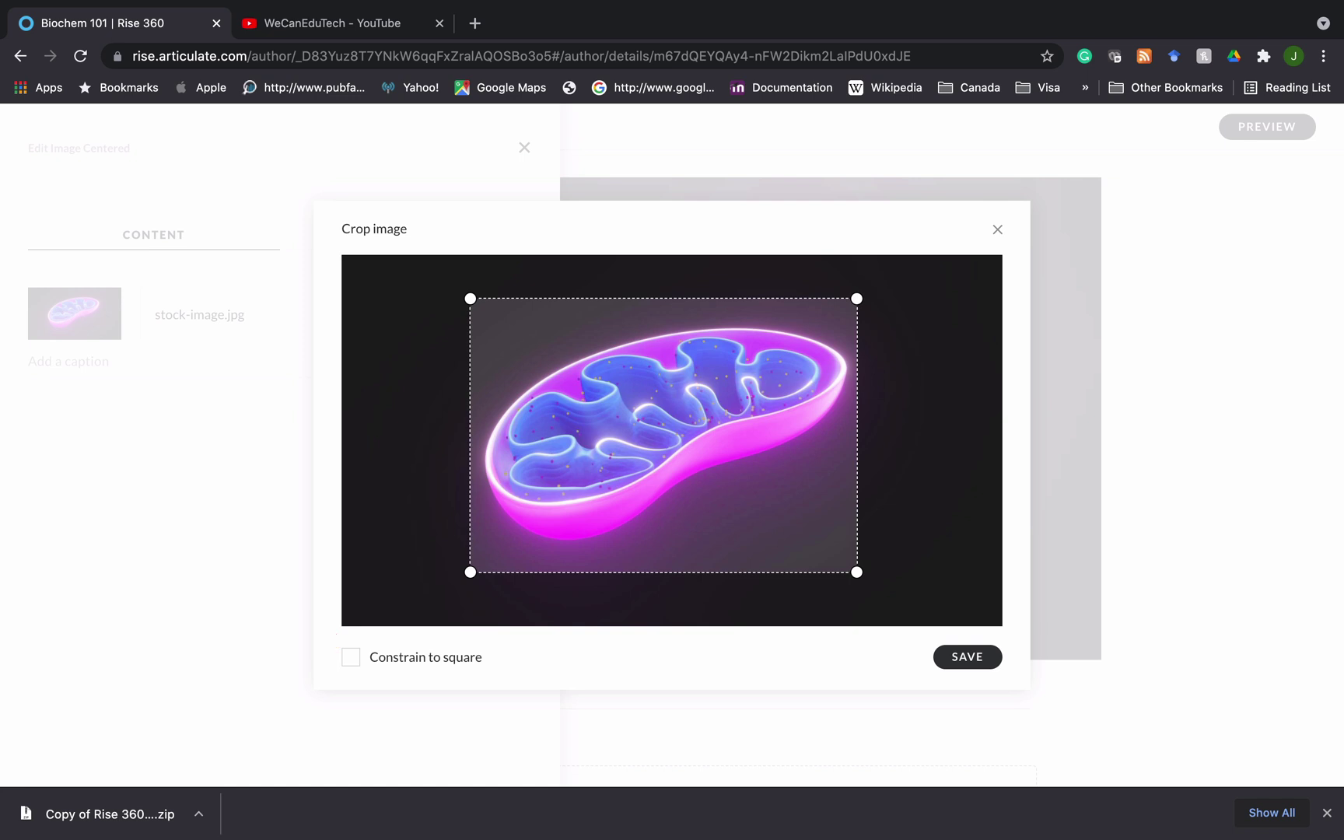
pyautogui.click(967, 656)
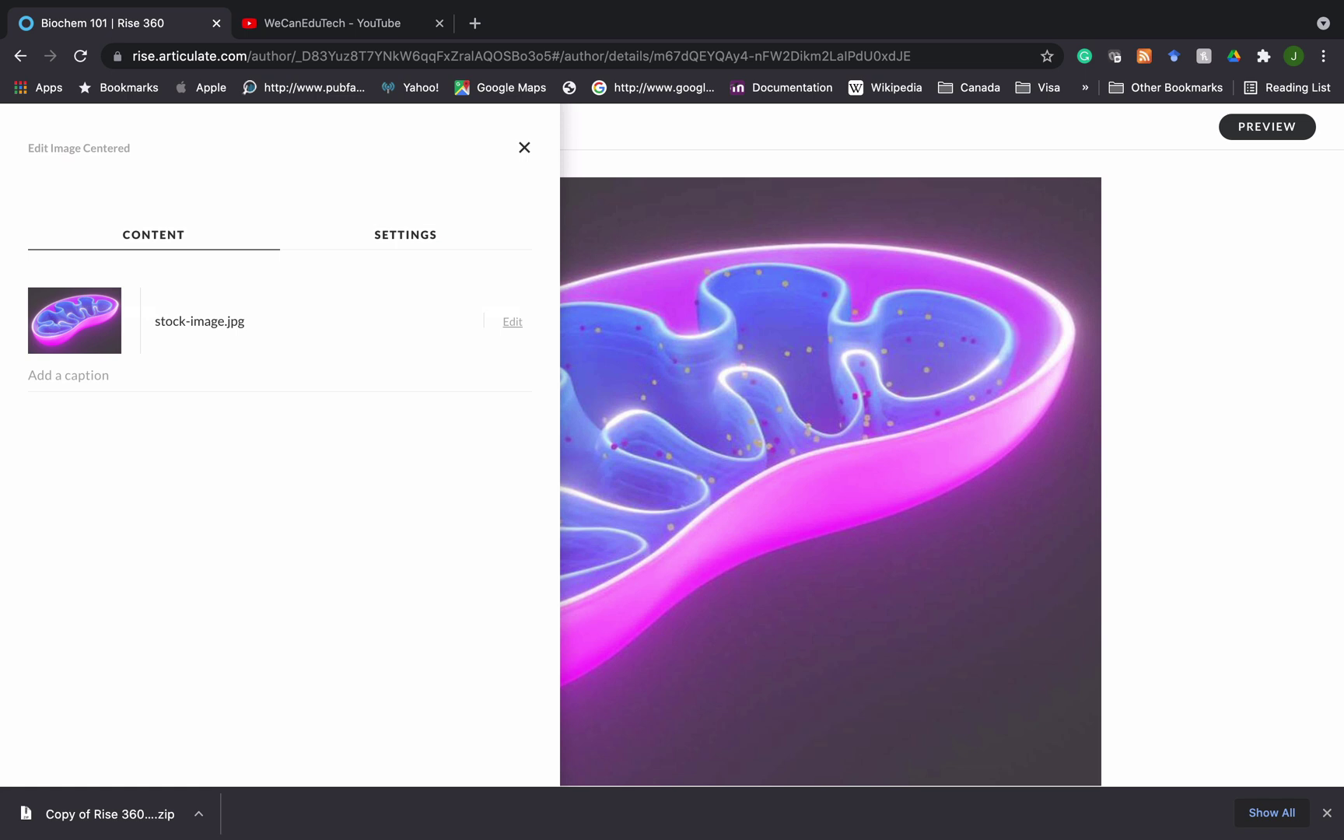
# Step: Enter 'mitochondria structure' as the image's alt text
pyautogui.click(512, 321)
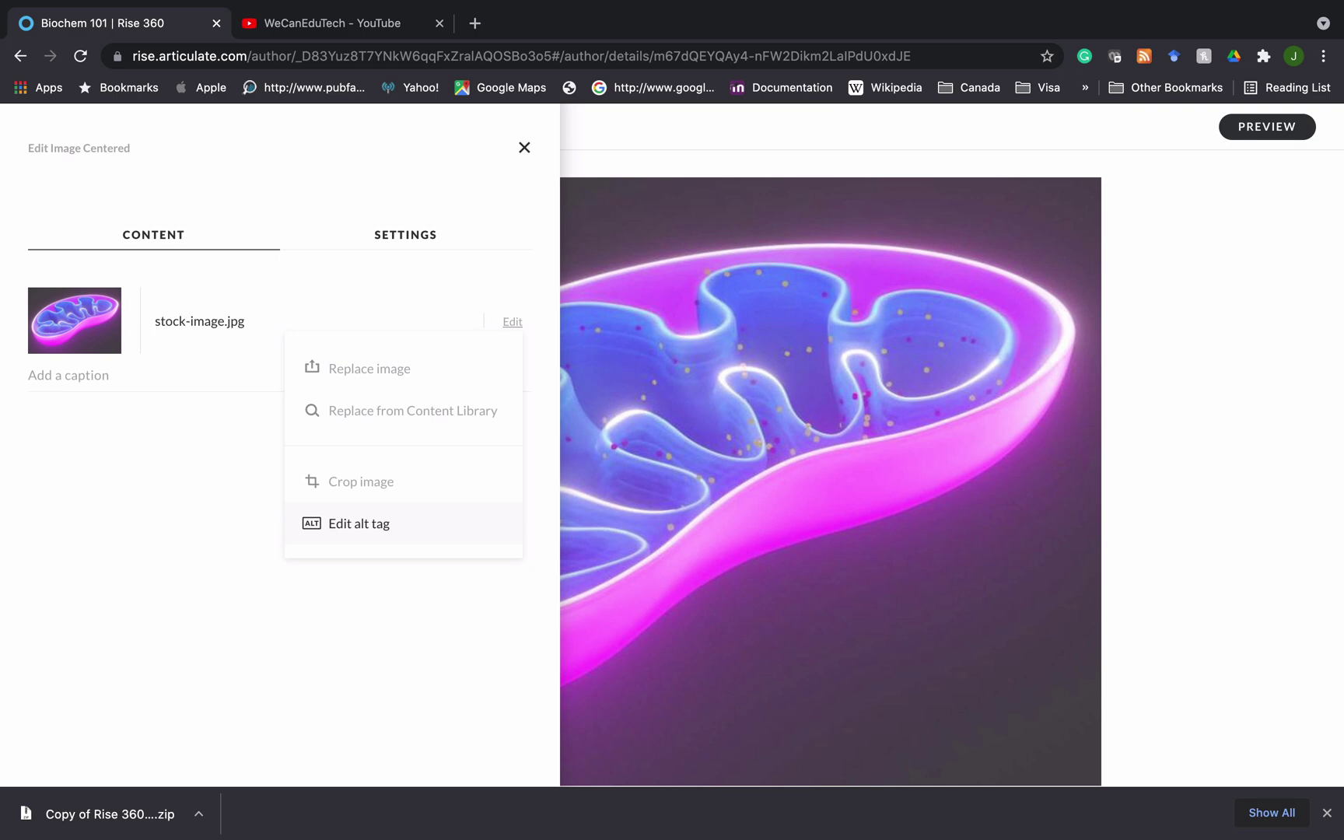
pyautogui.click(357, 525)
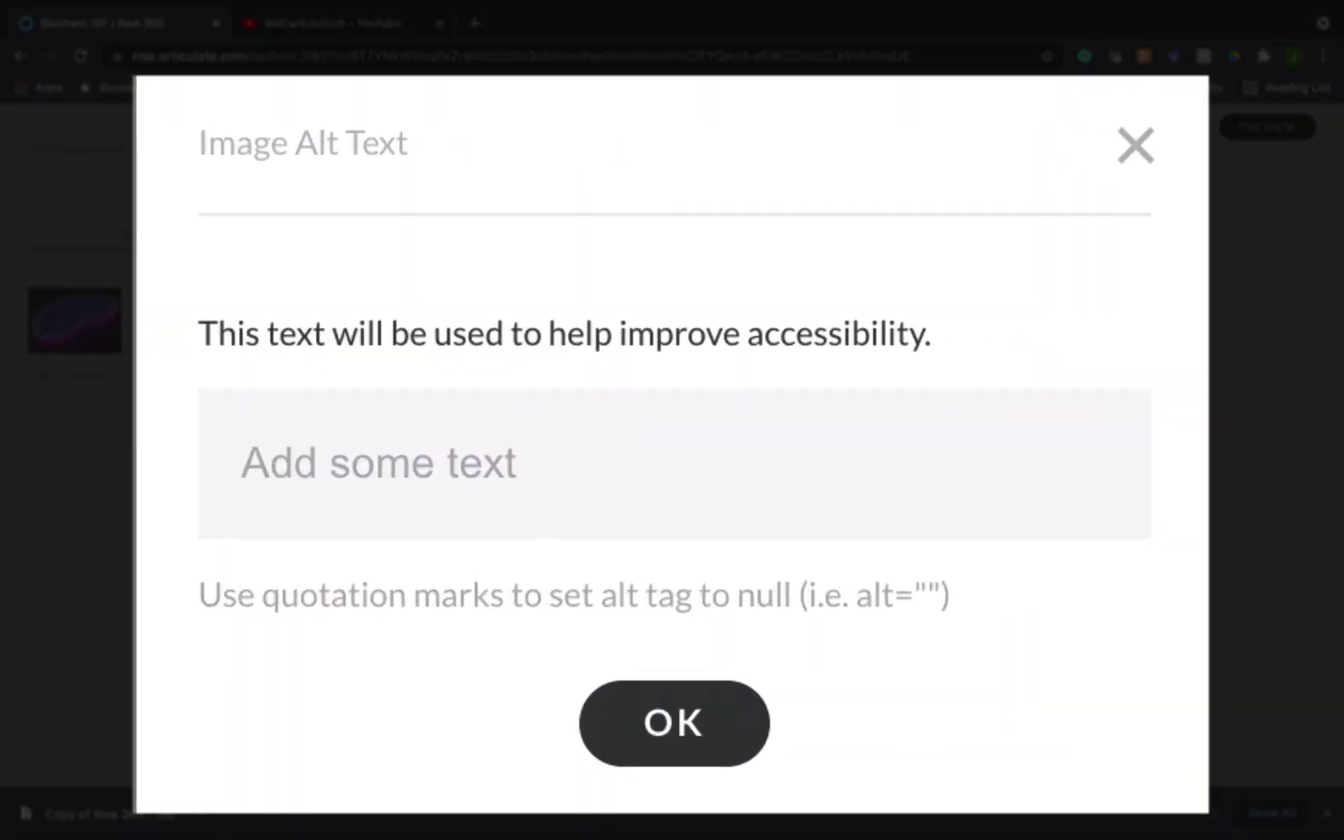
pyautogui.click(561, 459)
pyautogui.write('im')
pyautogui.press('BackSpace')
pyautogui.press('BackSpace')
pyautogui.write('mi')
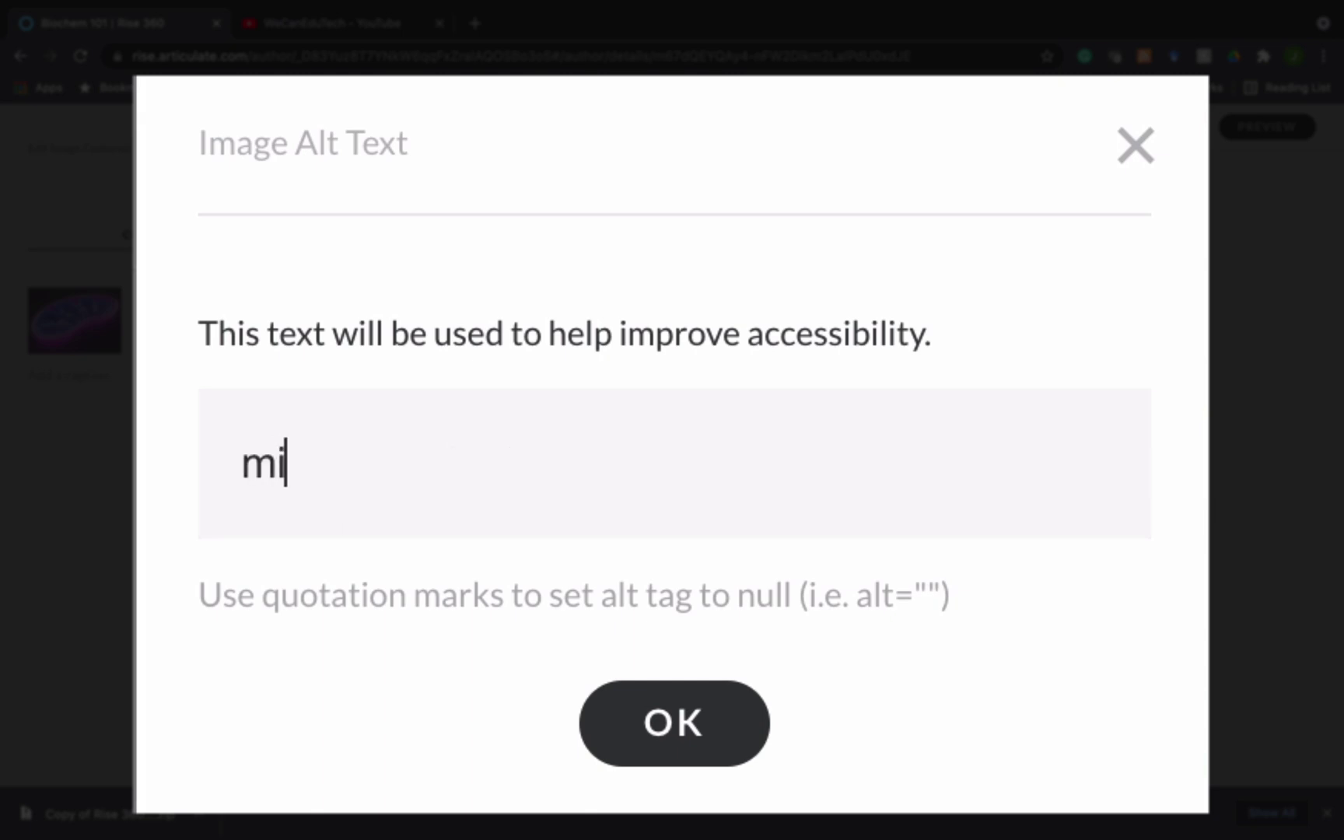
pyautogui.write('tochod')
pyautogui.press('BackSpace')
pyautogui.write('ndi')
pyautogui.press('BackSpace')
pyautogui.write('ria')
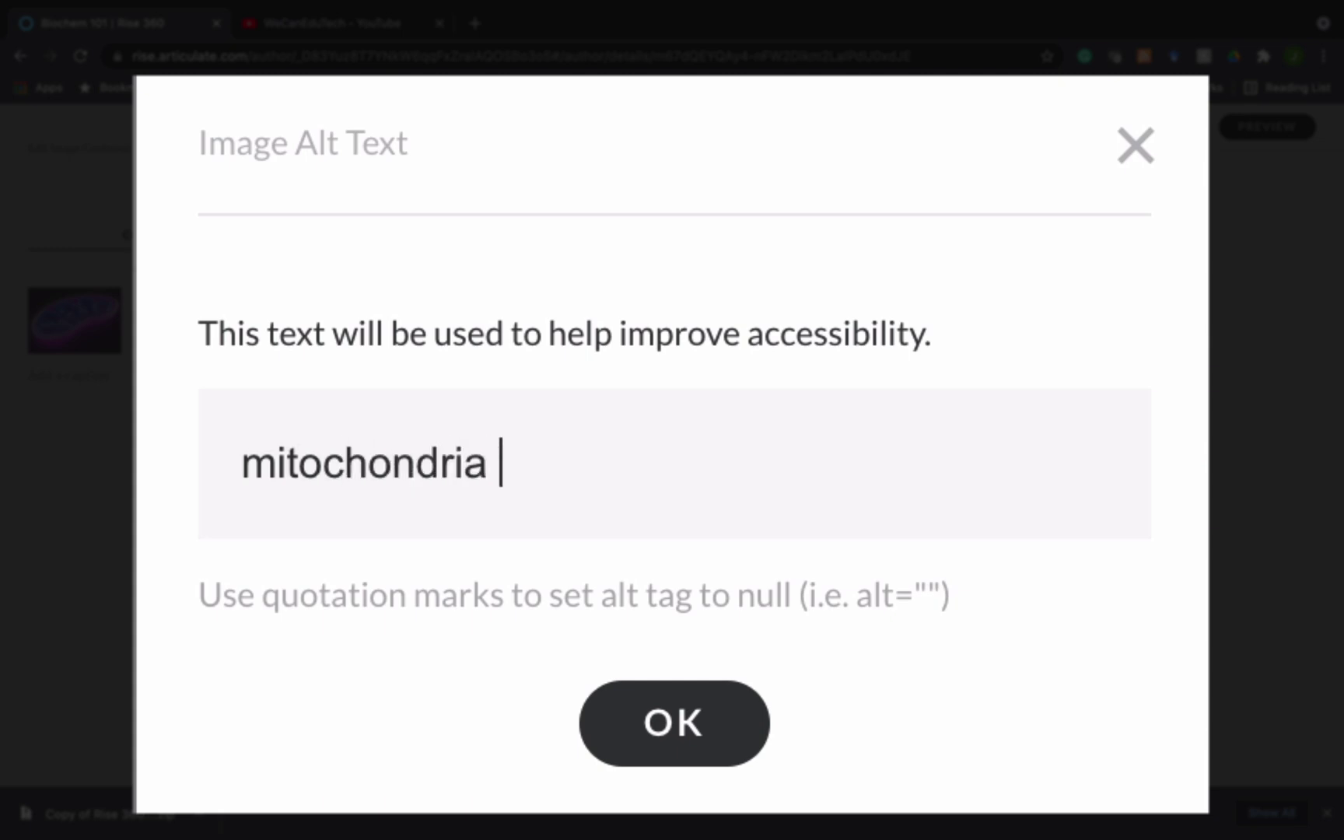
pyautogui.write(' structure')
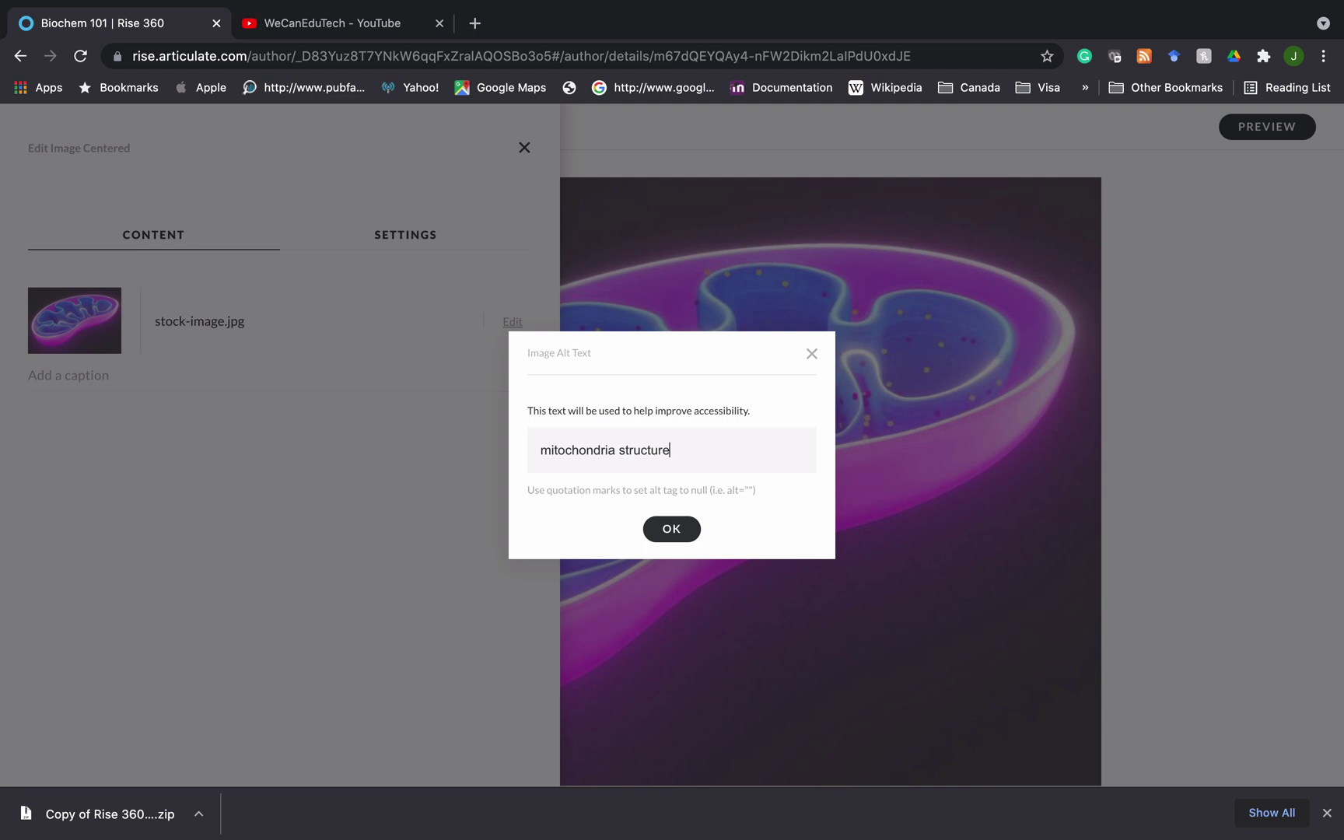
# Step: Confirm the alt text, caption the image 'Structure of mitochondria', and close the edit panel
pyautogui.click(671, 528)
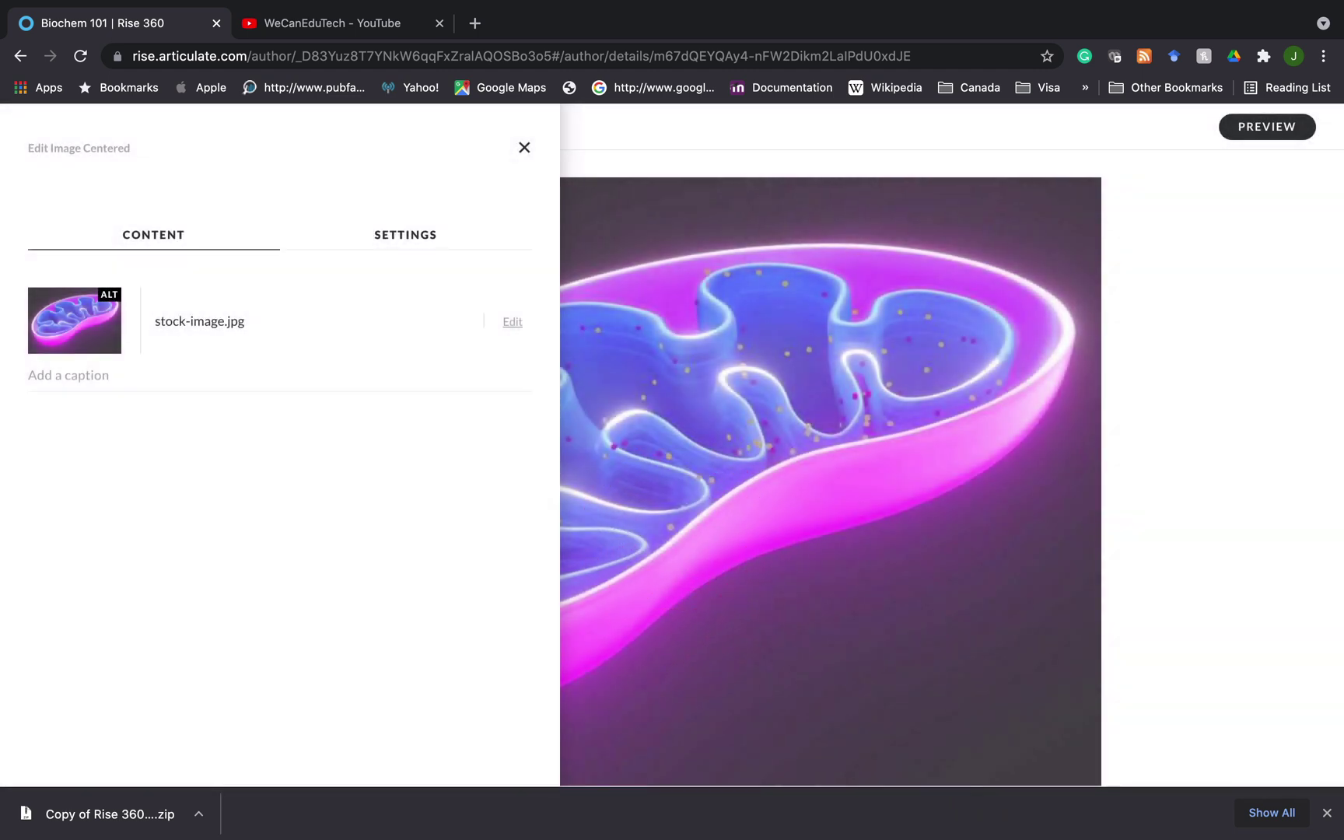
pyautogui.click(47, 375)
pyautogui.write('Structure of mitochondria')
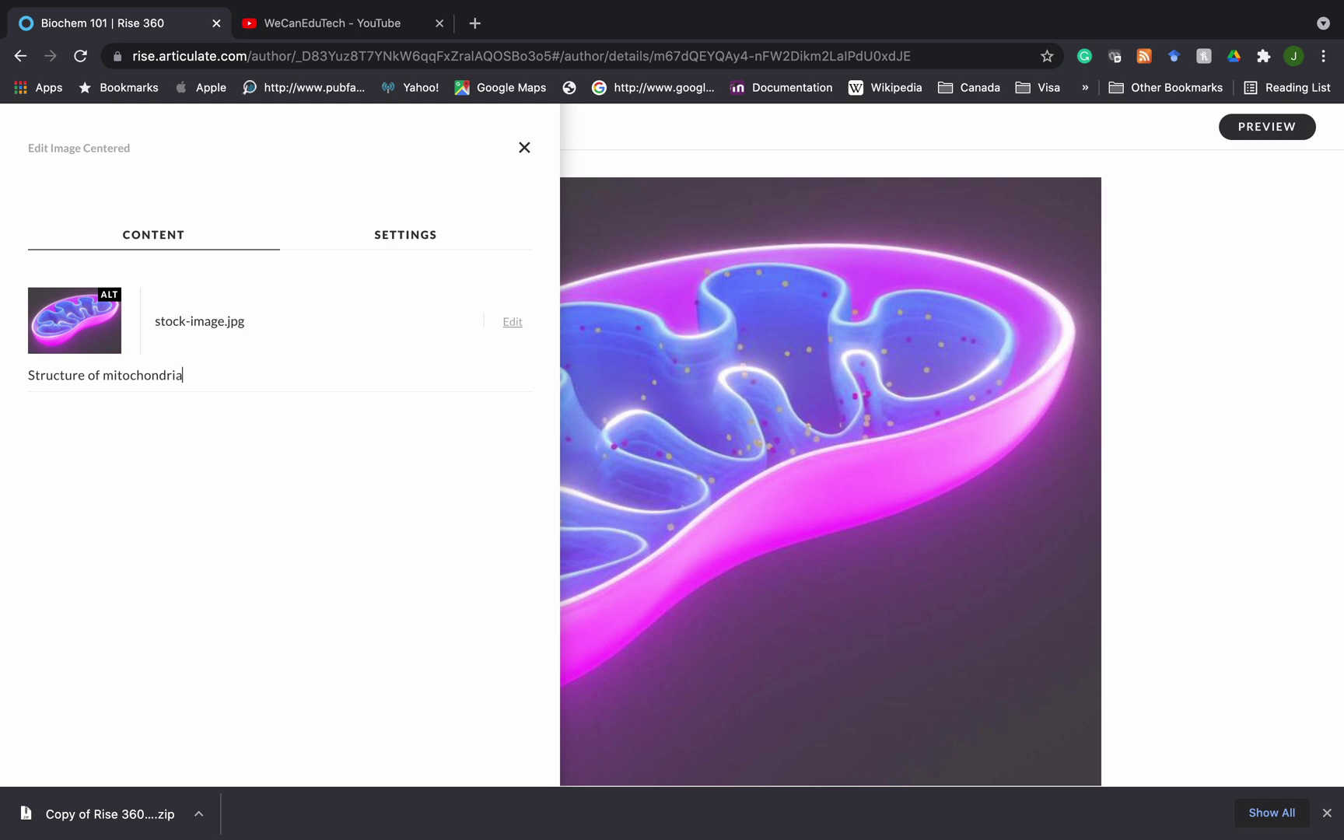
pyautogui.click(201, 418)
pyautogui.scroll(-5, 831, 466)
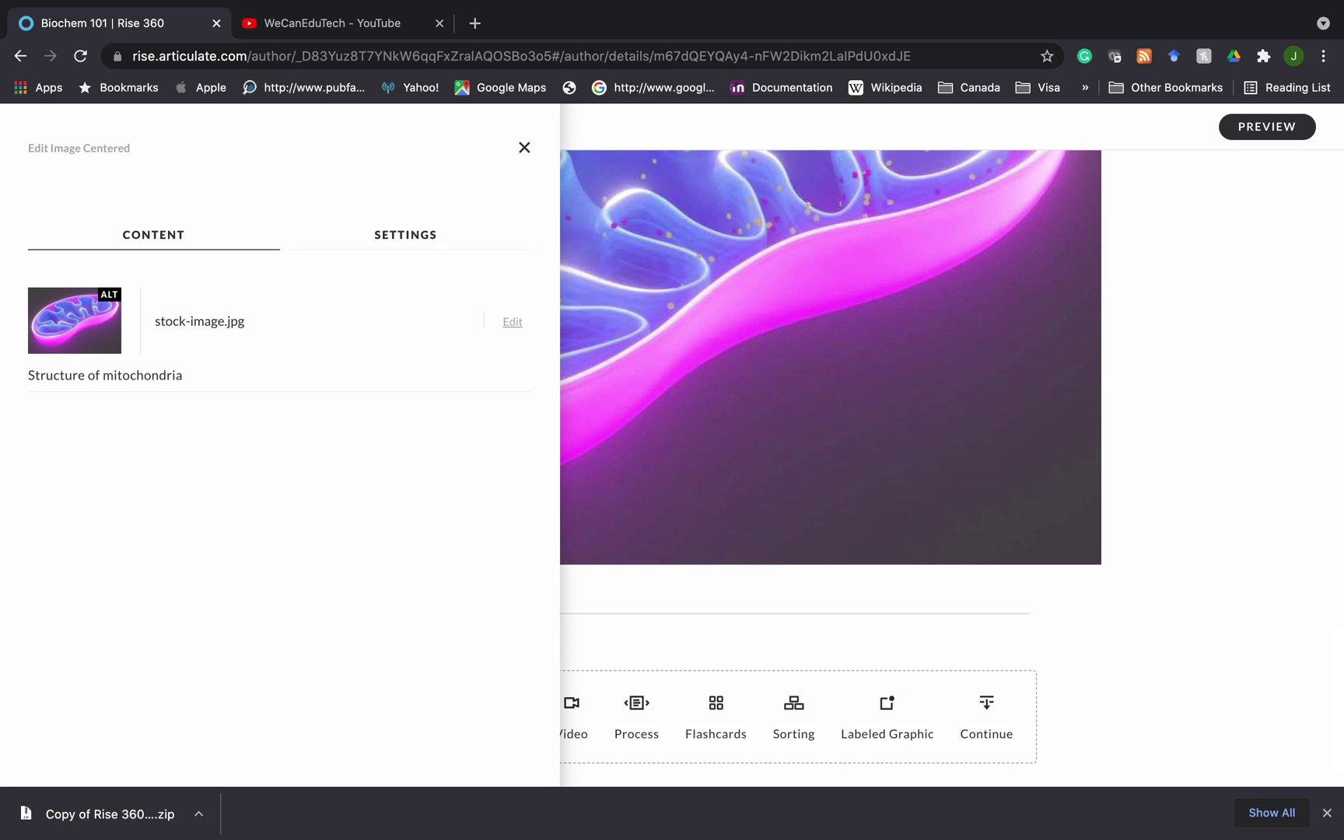
pyautogui.click(524, 148)
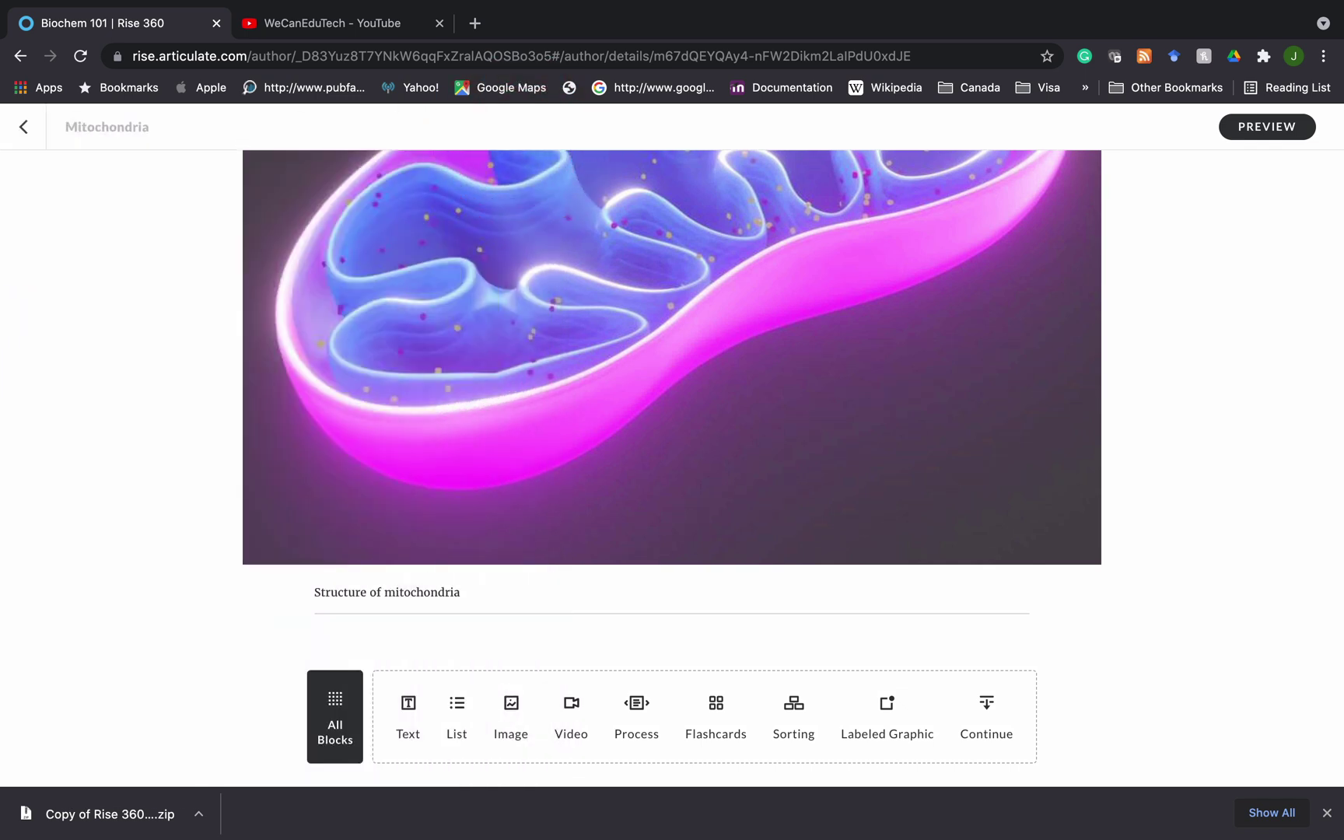
pyautogui.scroll(5, 672, 467)
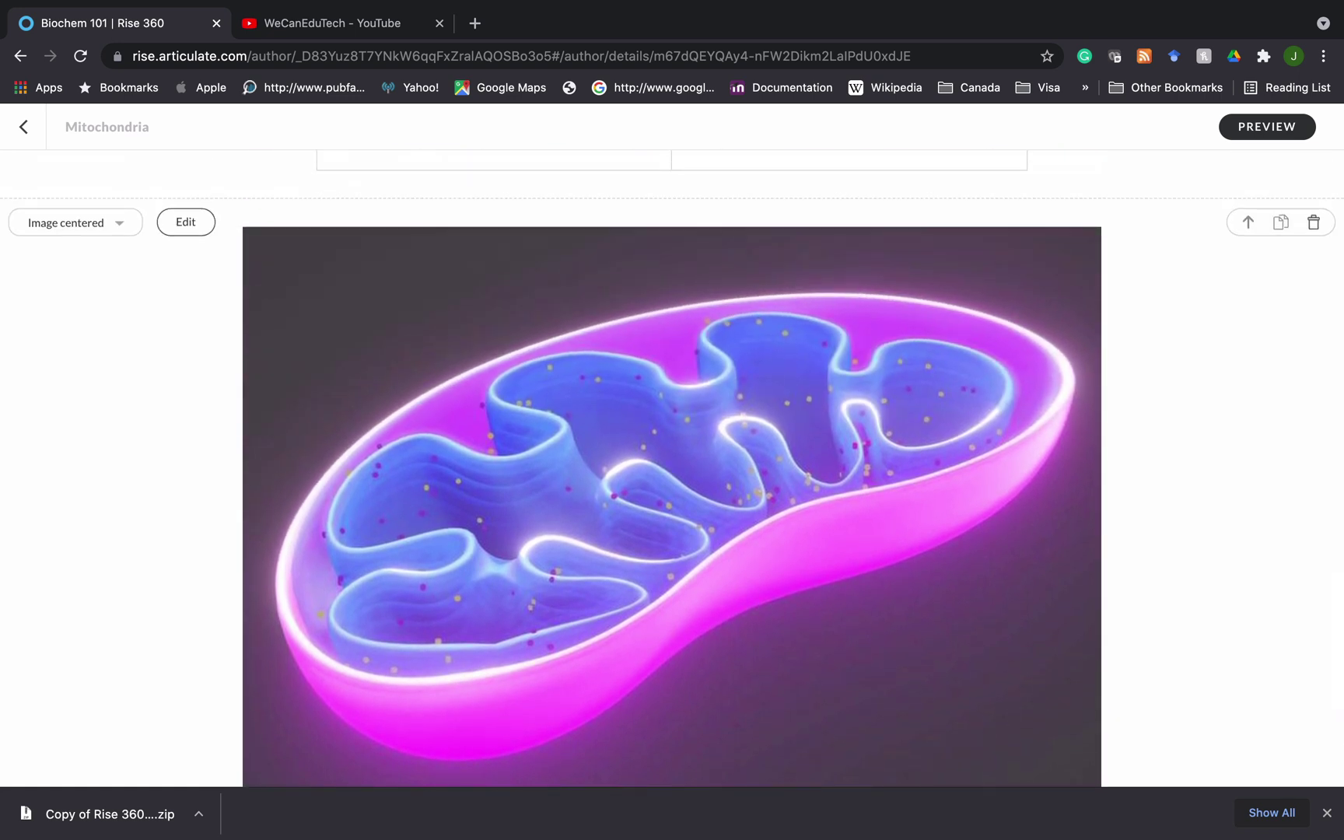
pyautogui.click(185, 222)
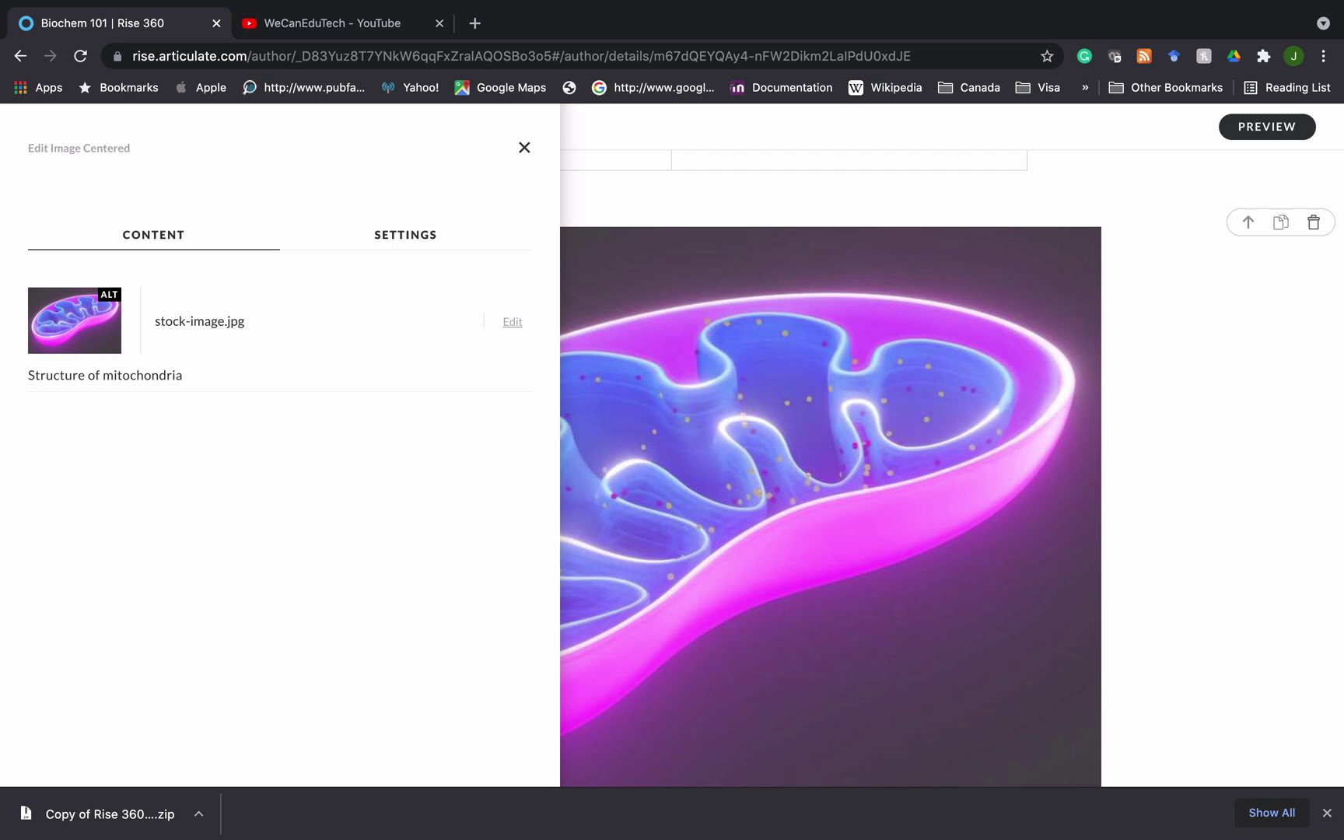
pyautogui.click(391, 234)
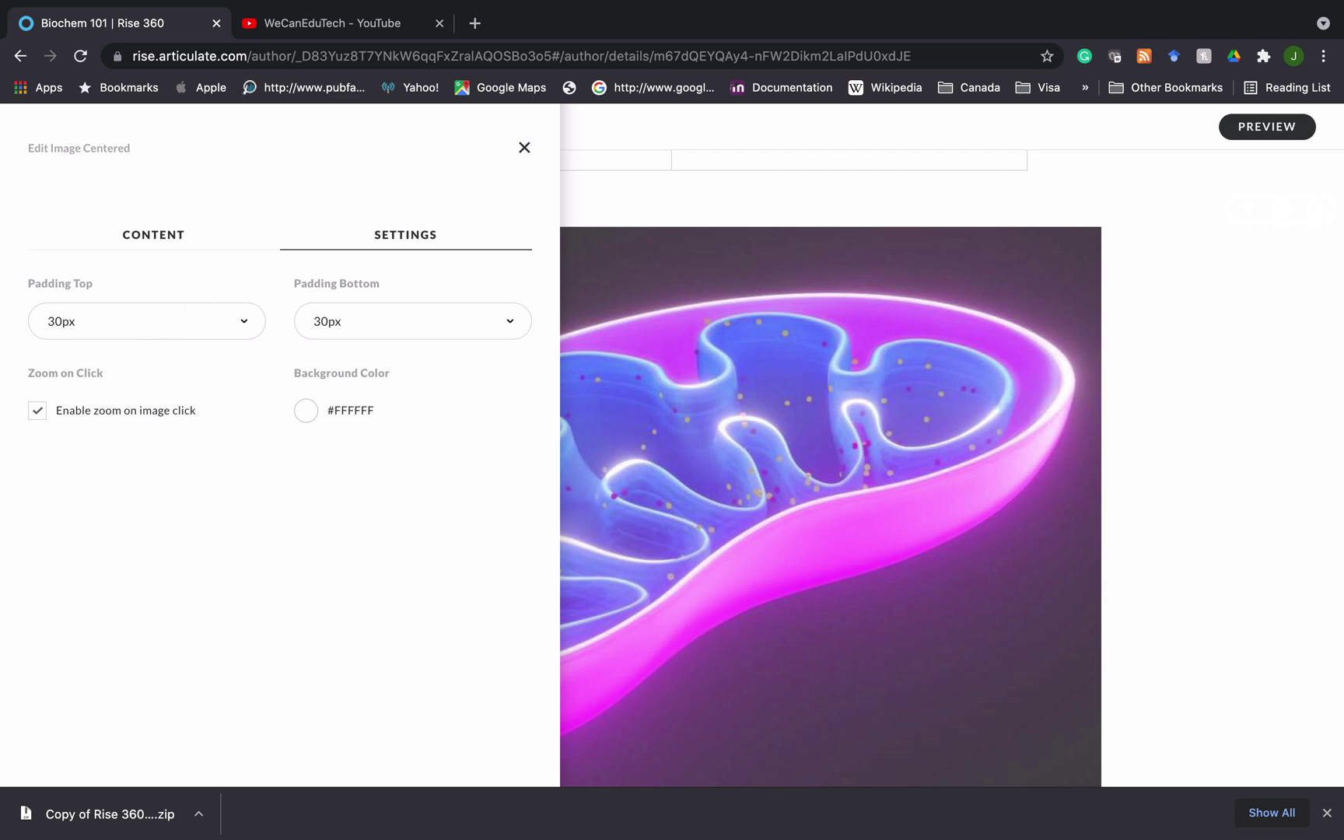
pyautogui.click(524, 147)
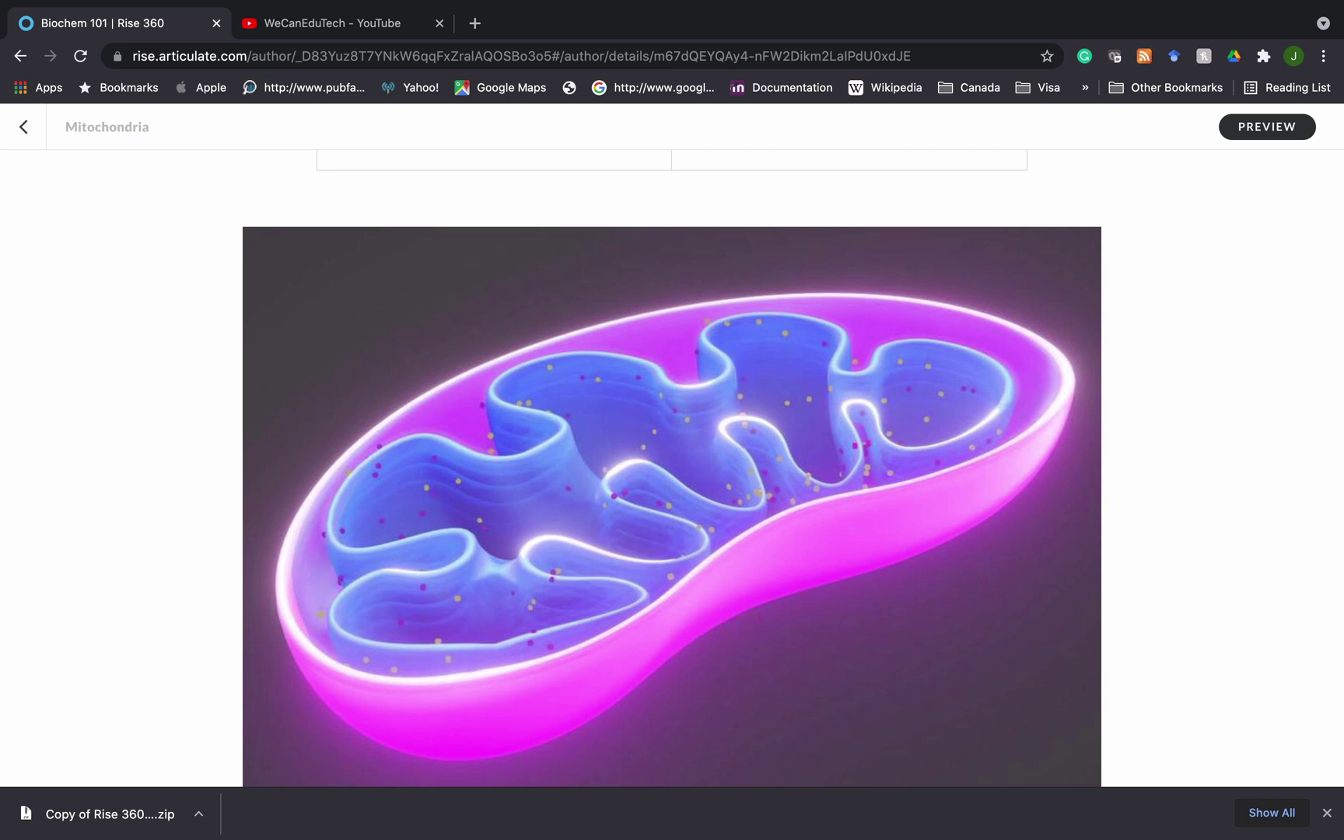
# Step: Preview the lesson, scroll down to the mitochondria image, and zoom it enlarged
pyautogui.click(1243, 129)
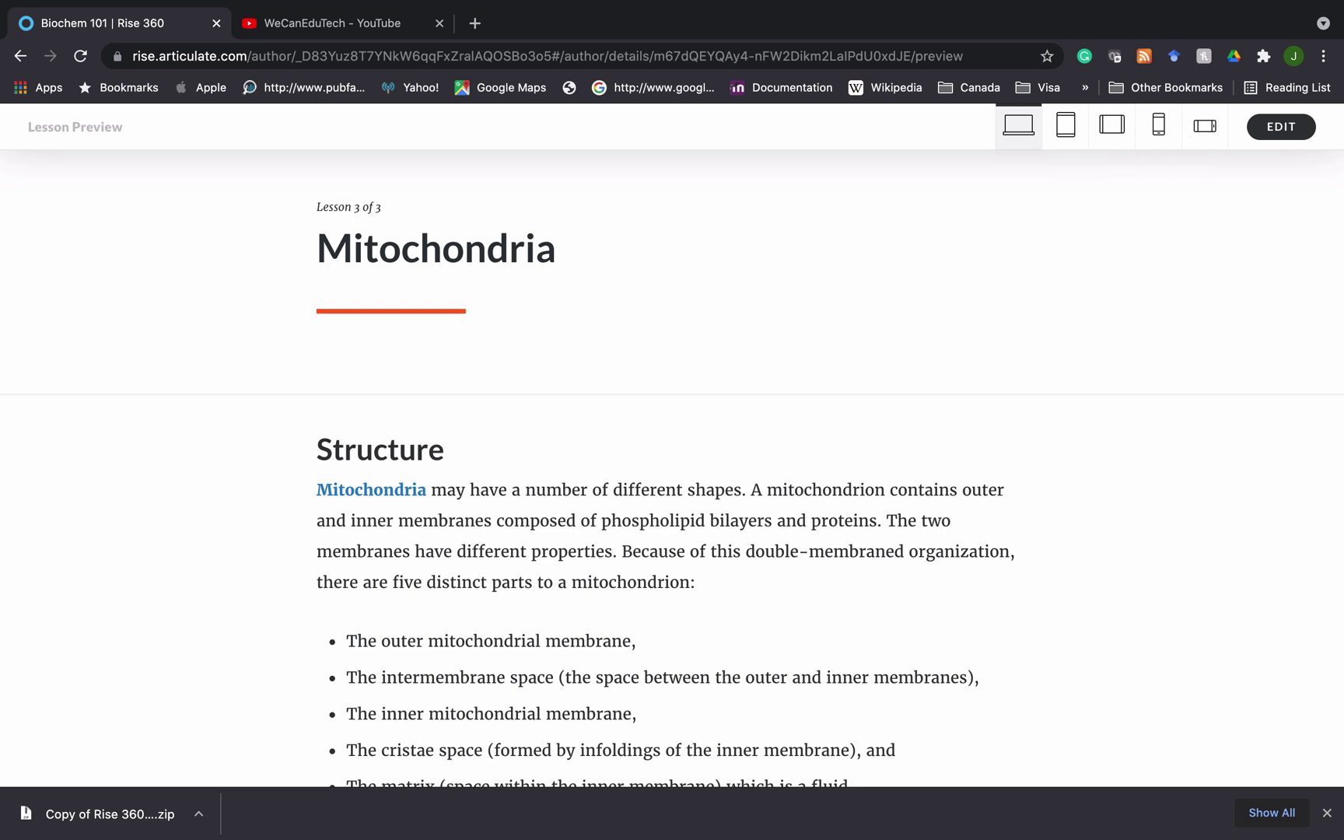
pyautogui.scroll(-8, 671, 467)
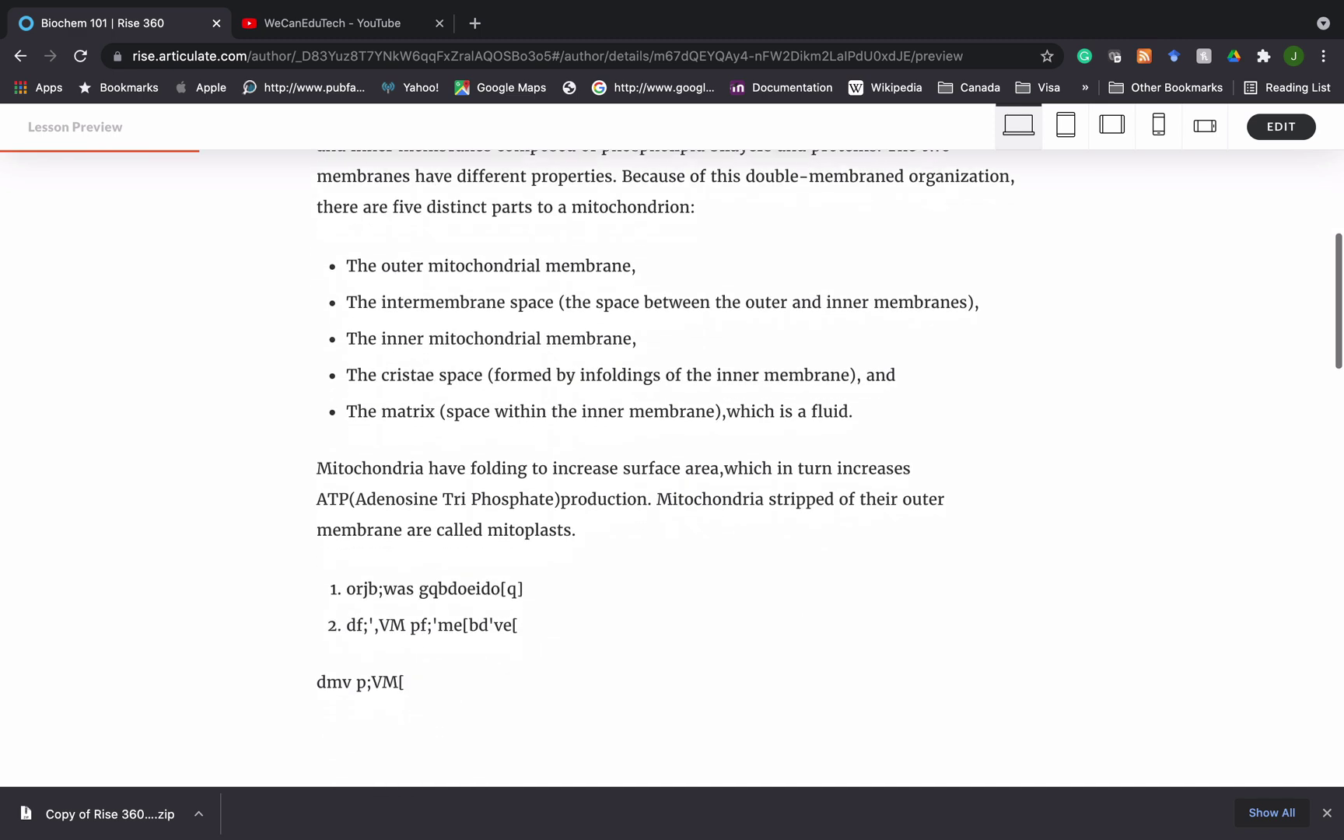
pyautogui.scroll(-6, 672, 466)
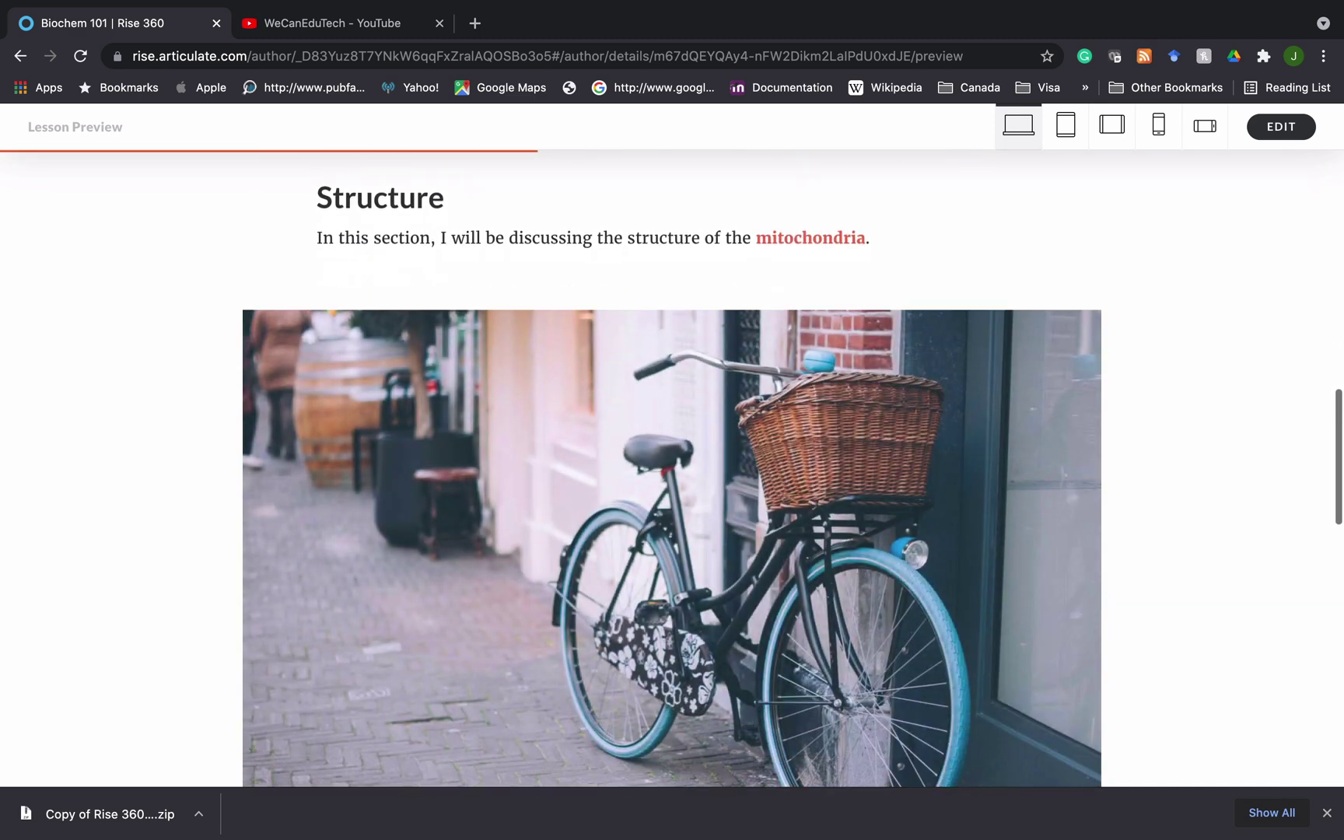
pyautogui.scroll(-9, 672, 467)
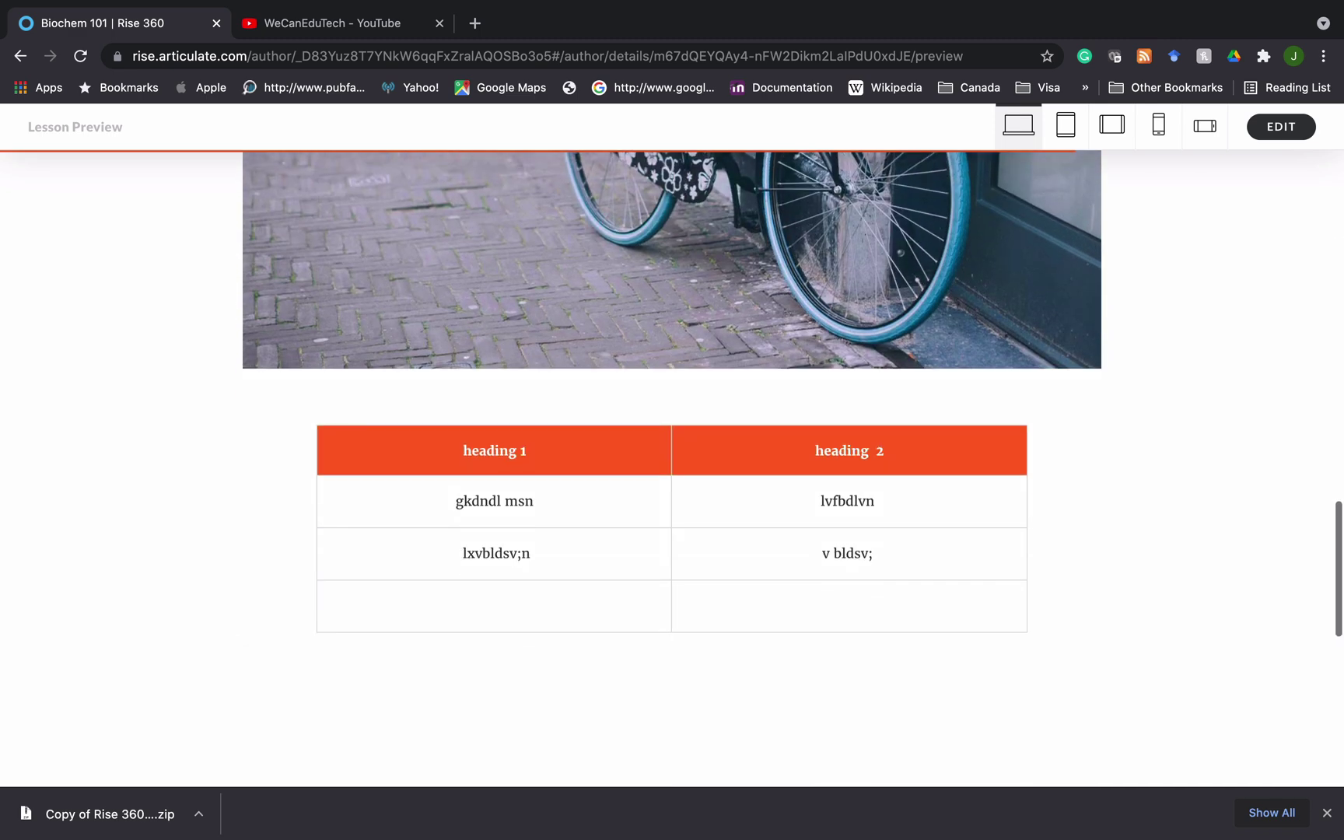
pyautogui.scroll(-3, 672, 466)
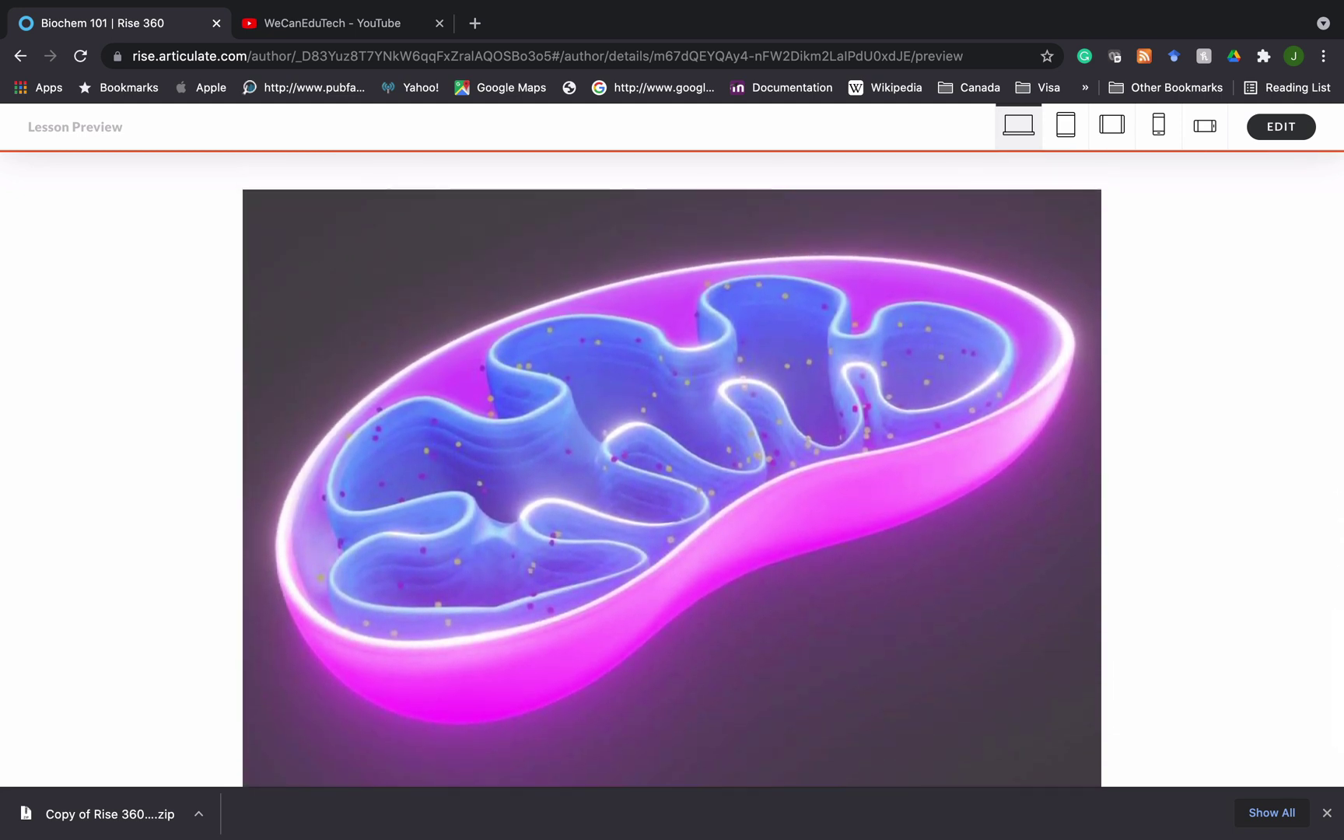
pyautogui.click(595, 368)
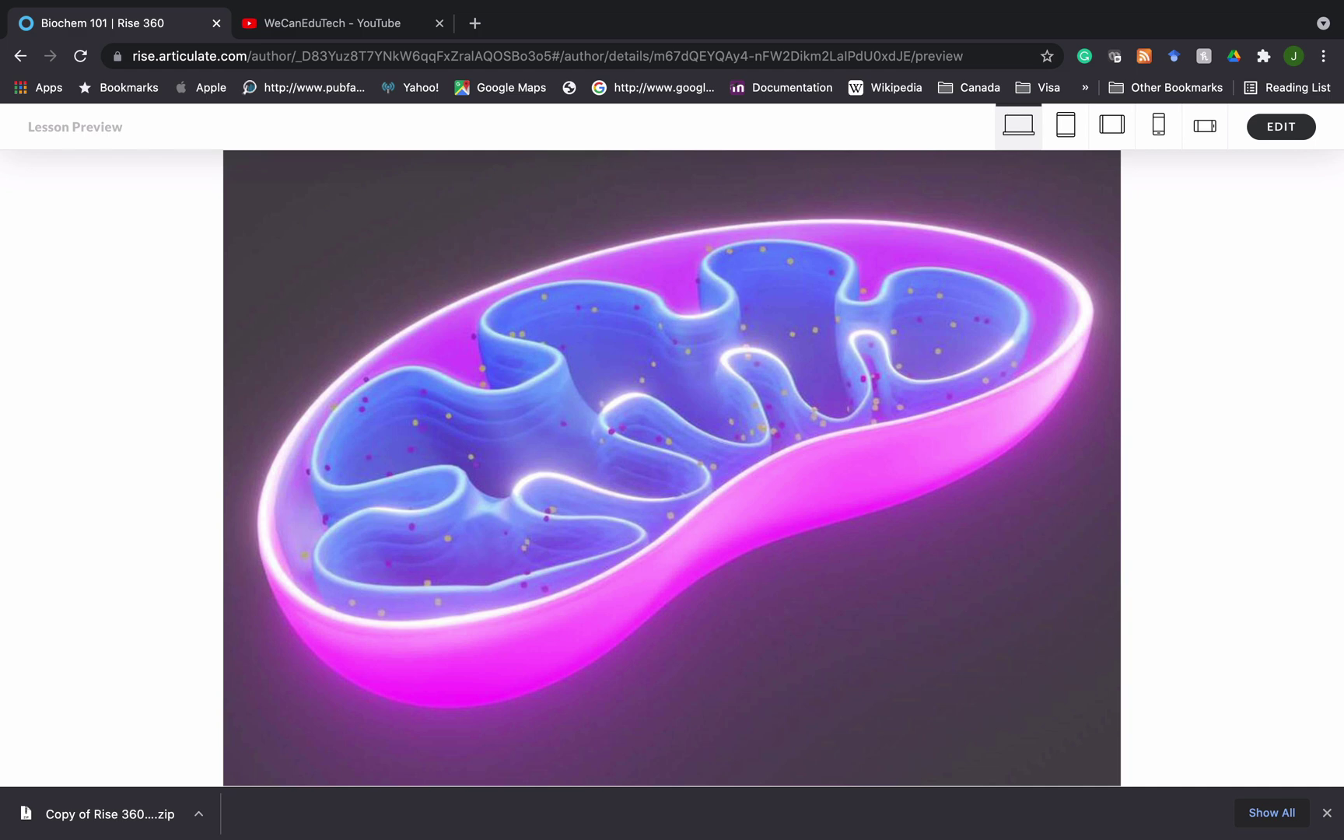
# Step: Return to the lesson editor and scroll to the captioned mitochondria image block
pyautogui.click(1280, 126)
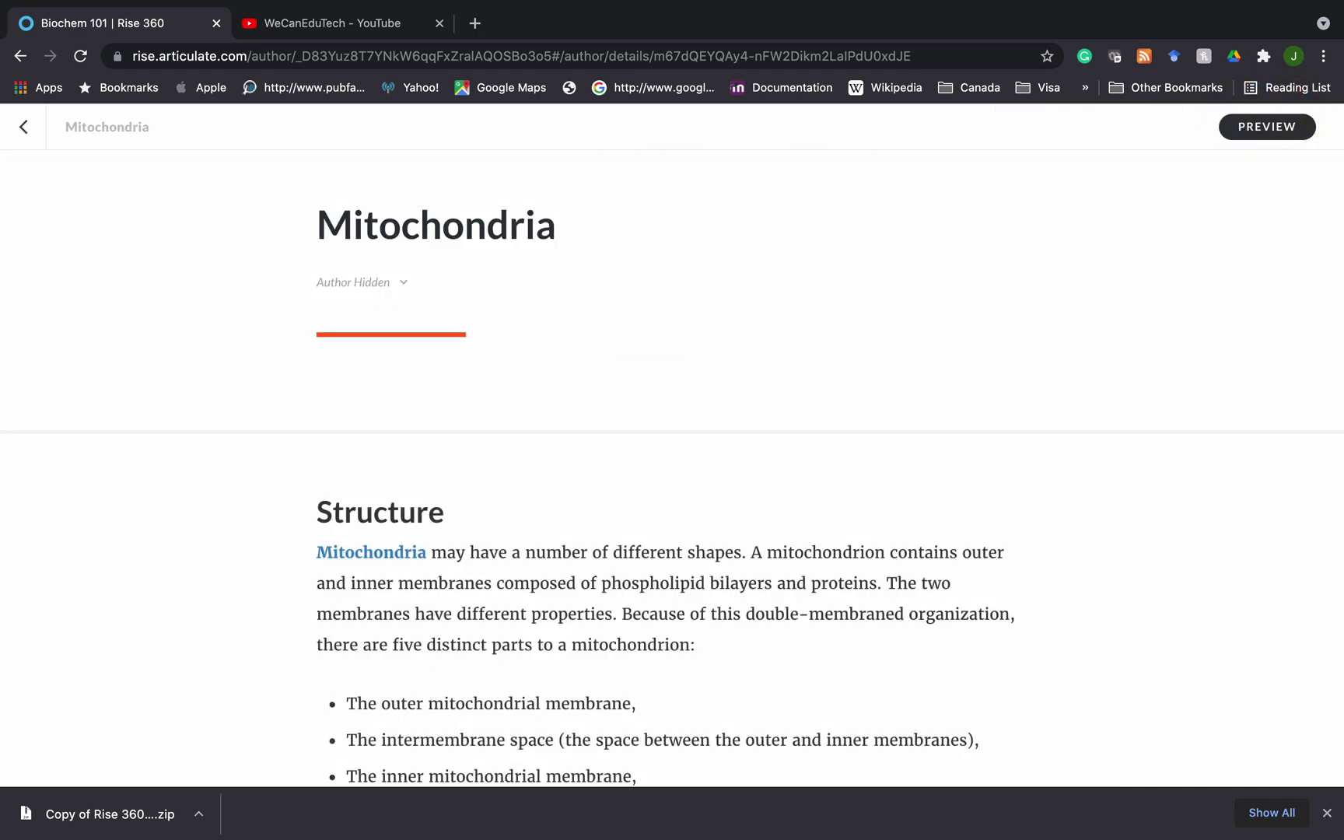
pyautogui.scroll(-3, 672, 467)
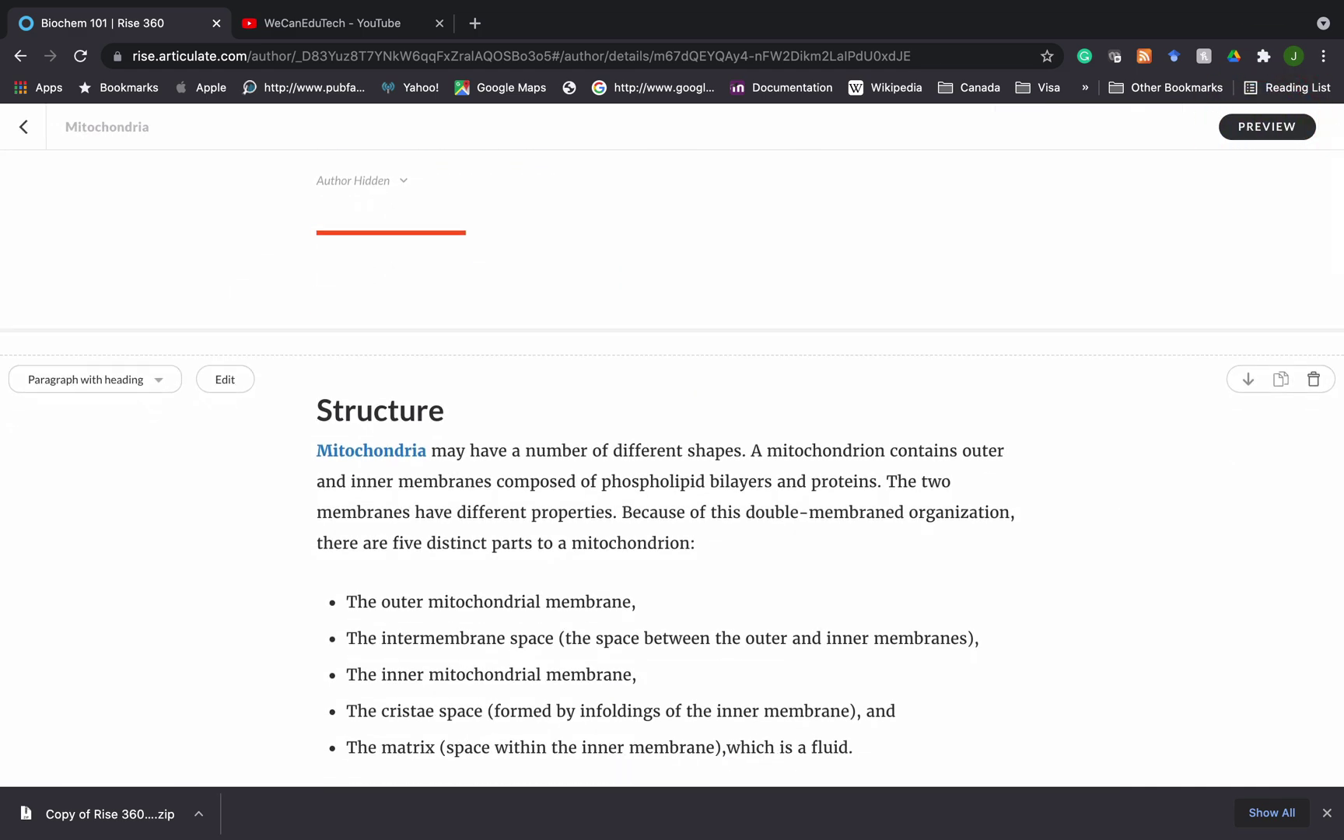
pyautogui.scroll(-15, 672, 467)
pyautogui.scroll(-5, 672, 466)
pyautogui.scroll(2, 671, 467)
pyautogui.scroll(-1, 672, 467)
pyautogui.scroll(-1, 672, 467)
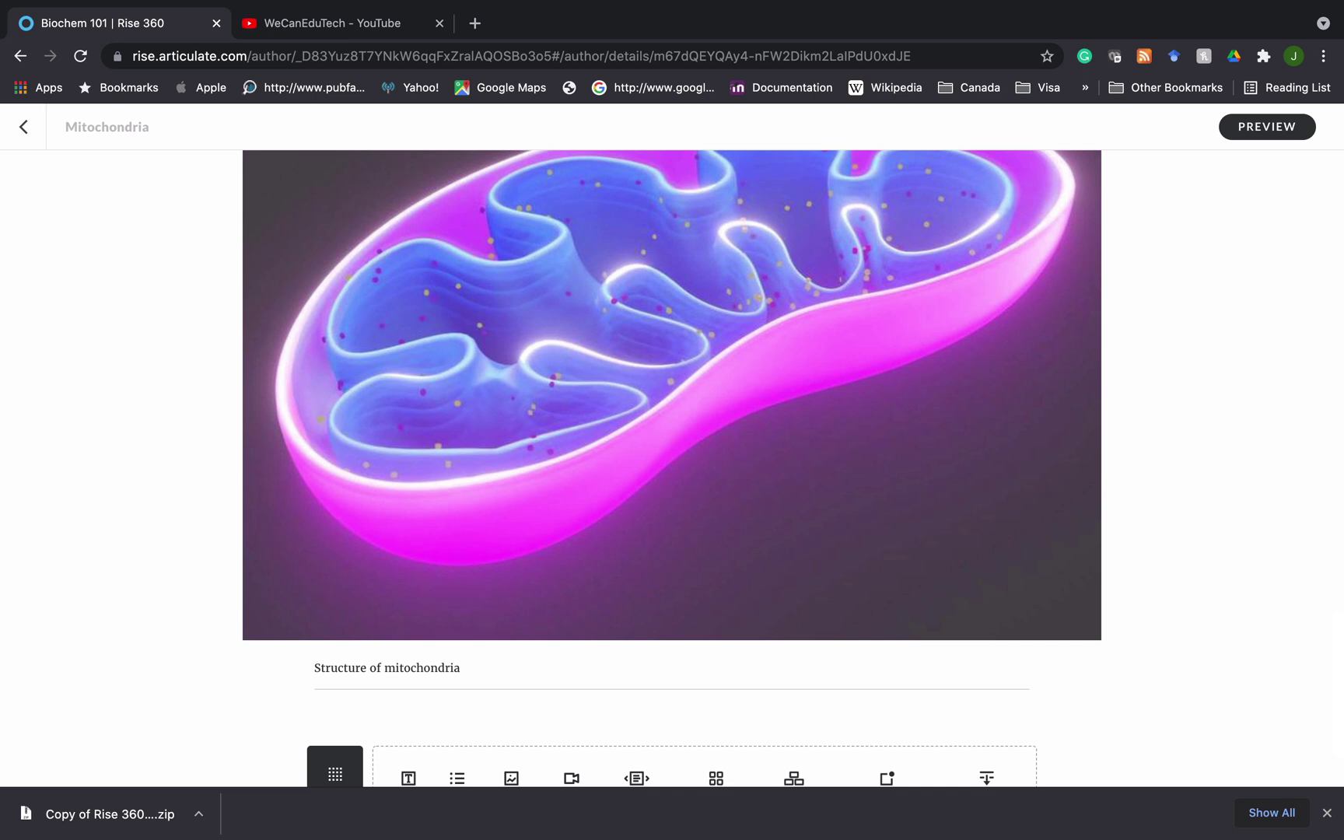
pyautogui.scroll(4, 672, 467)
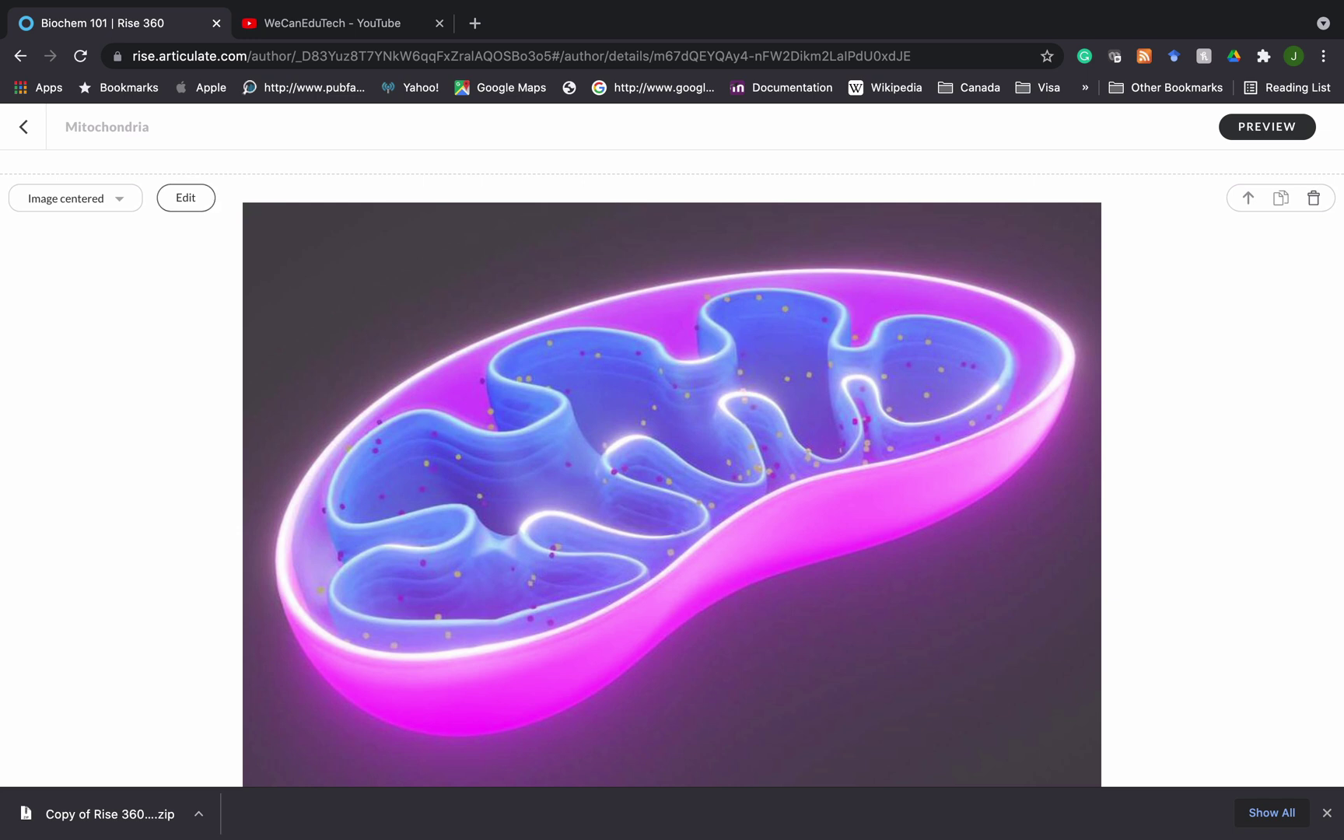
# Step: Set the mitochondria image block's background colour to light pink #FEDEDE
pyautogui.click(186, 198)
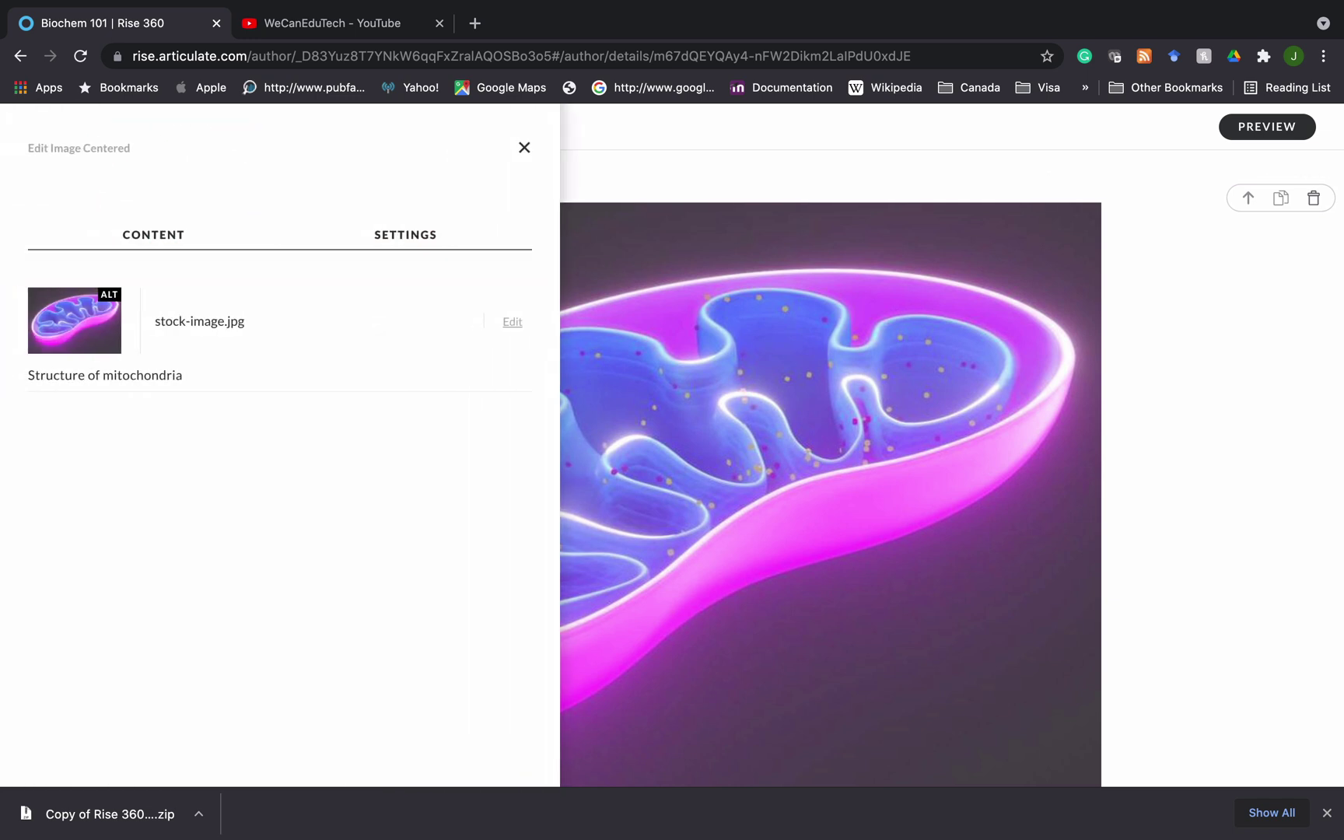
pyautogui.click(404, 234)
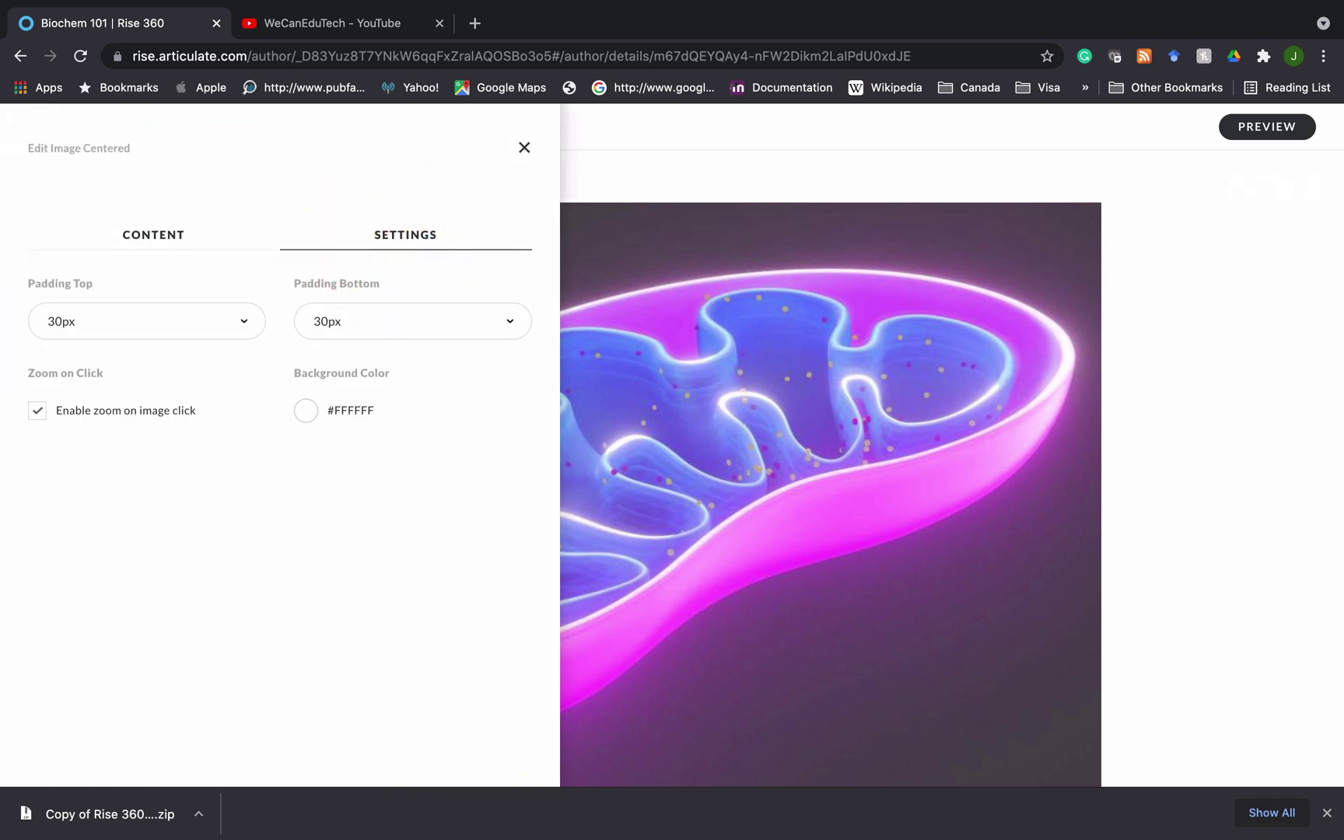
pyautogui.click(306, 410)
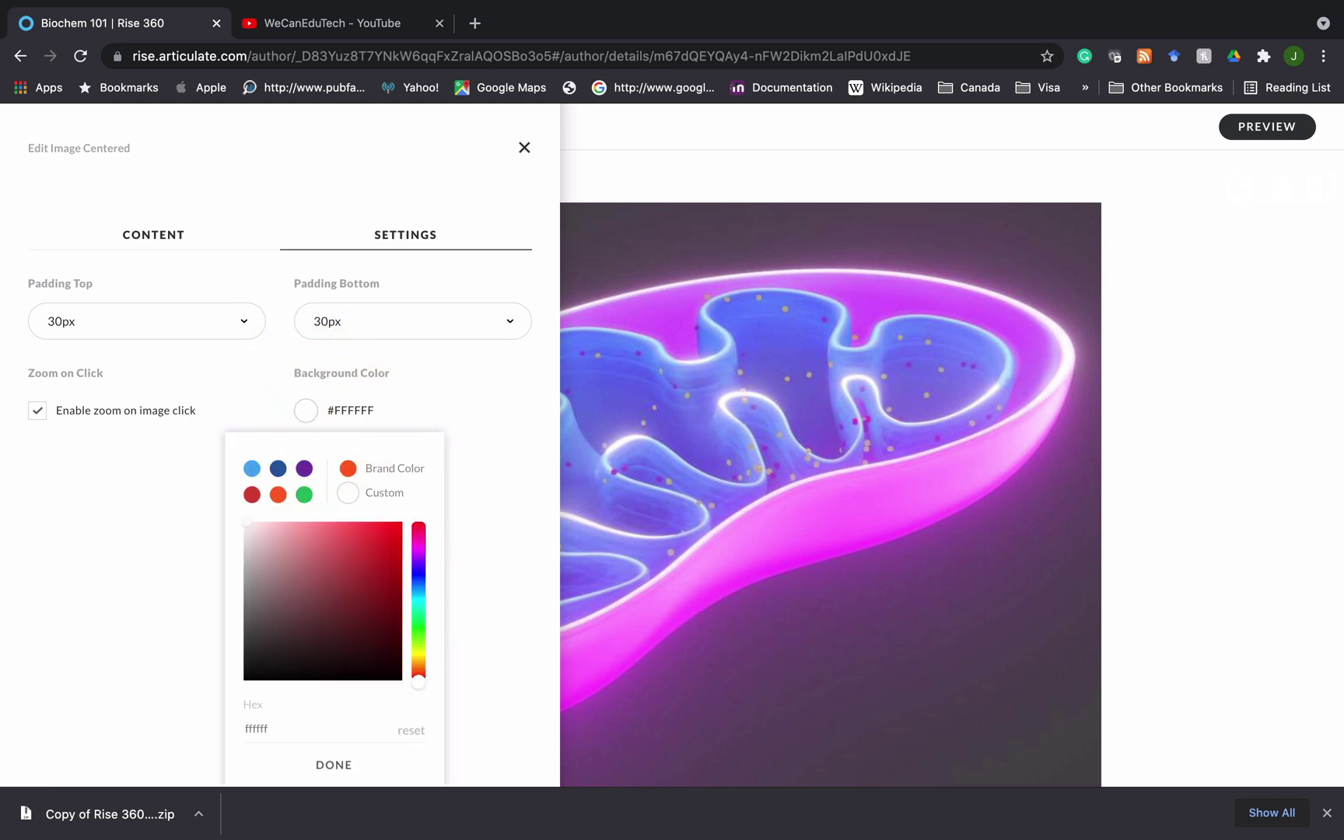
pyautogui.click(329, 563)
pyautogui.click(354, 622)
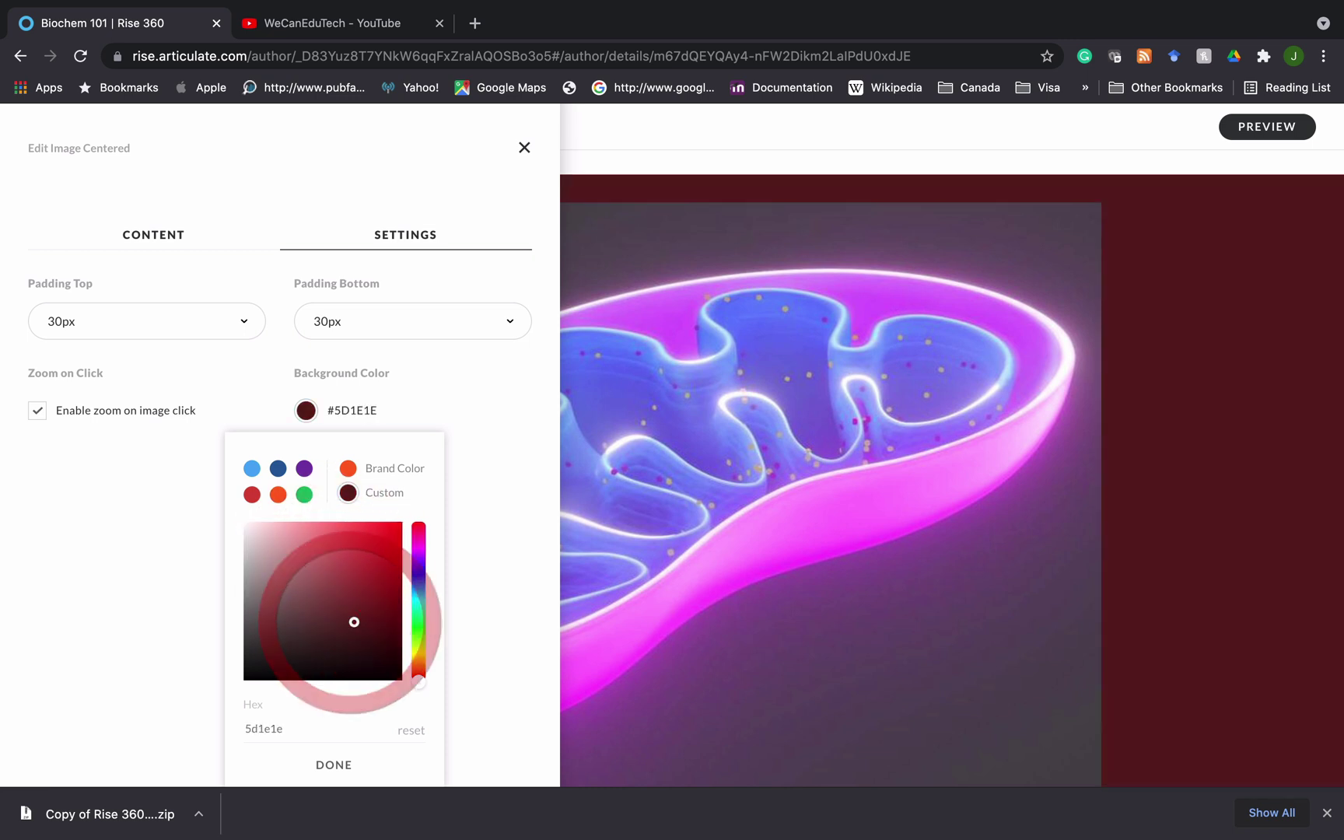
pyautogui.click(278, 645)
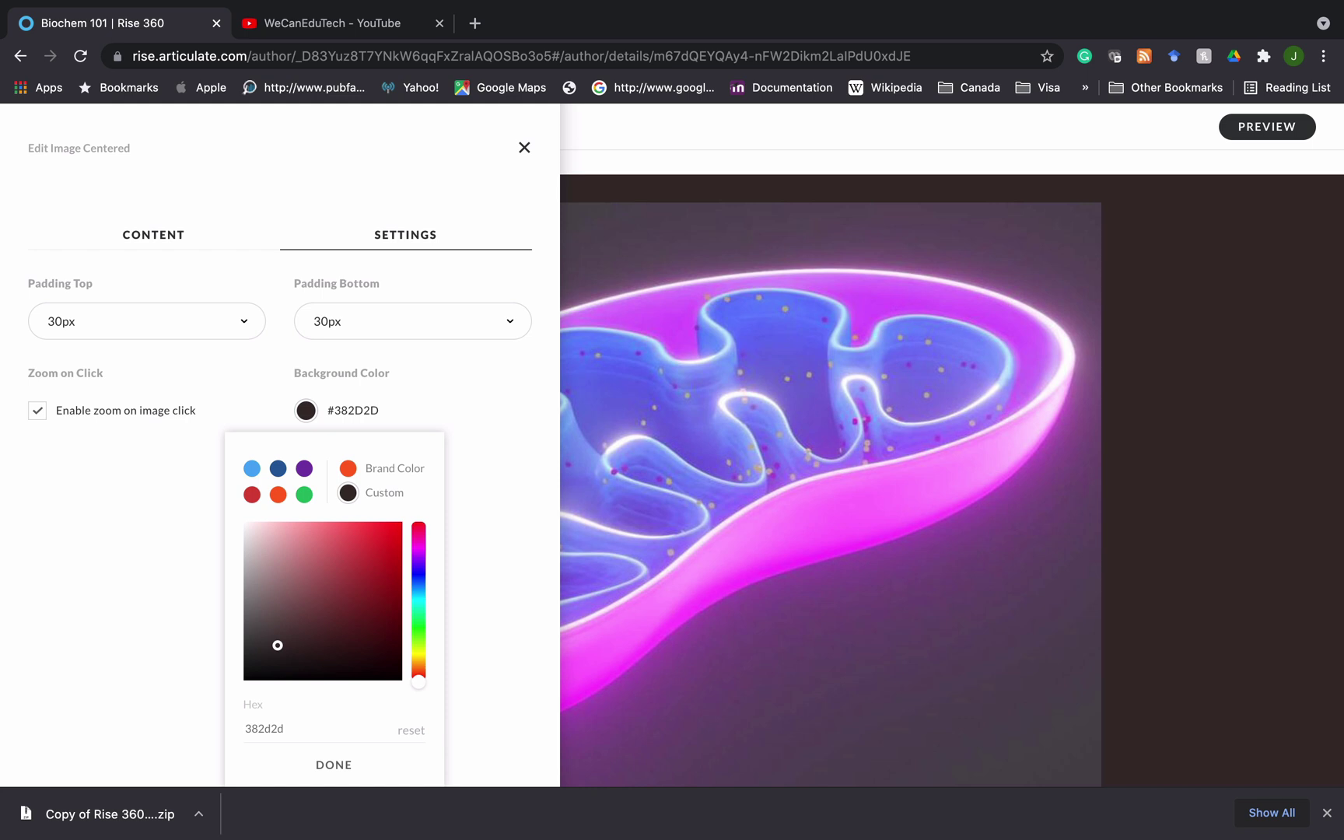
pyautogui.click(249, 528)
pyautogui.press('Escape')
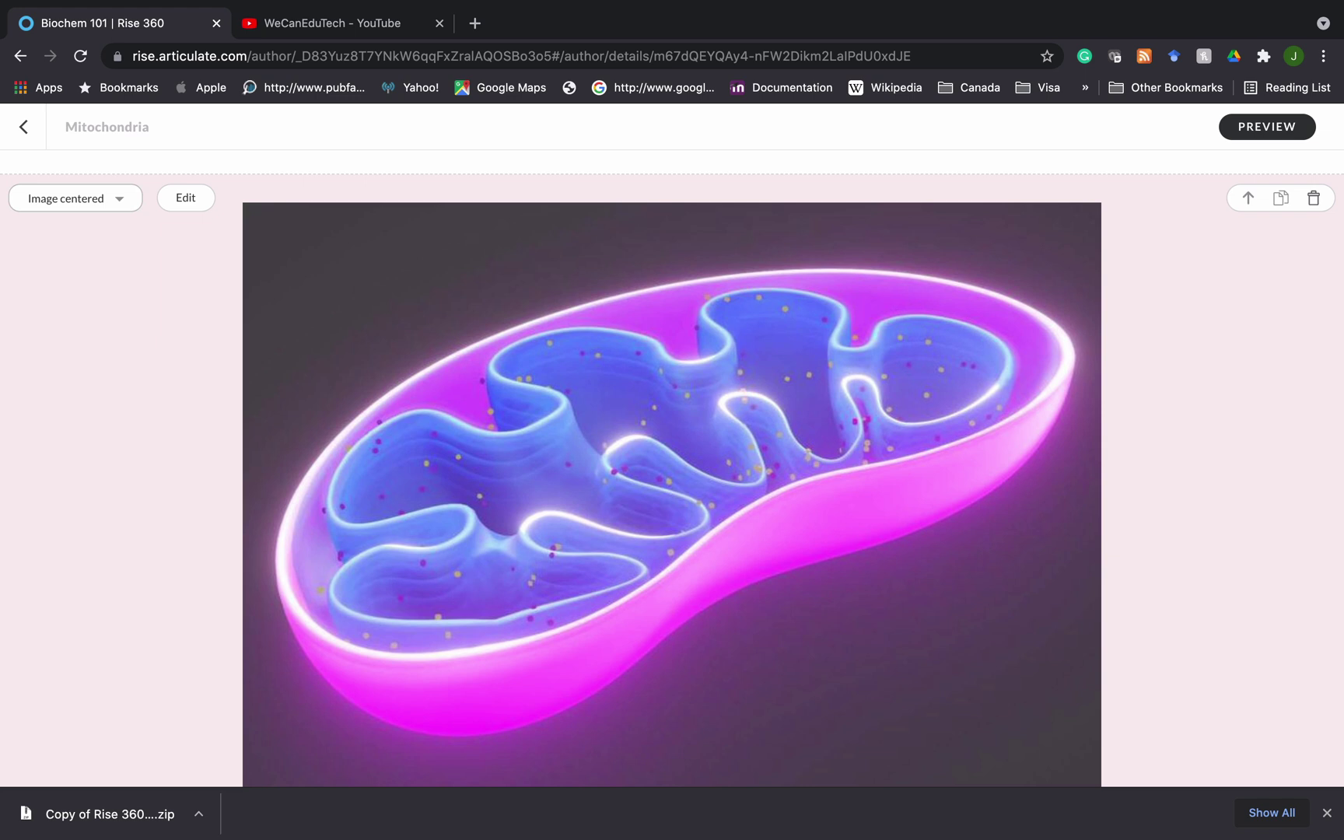
pyautogui.click(117, 199)
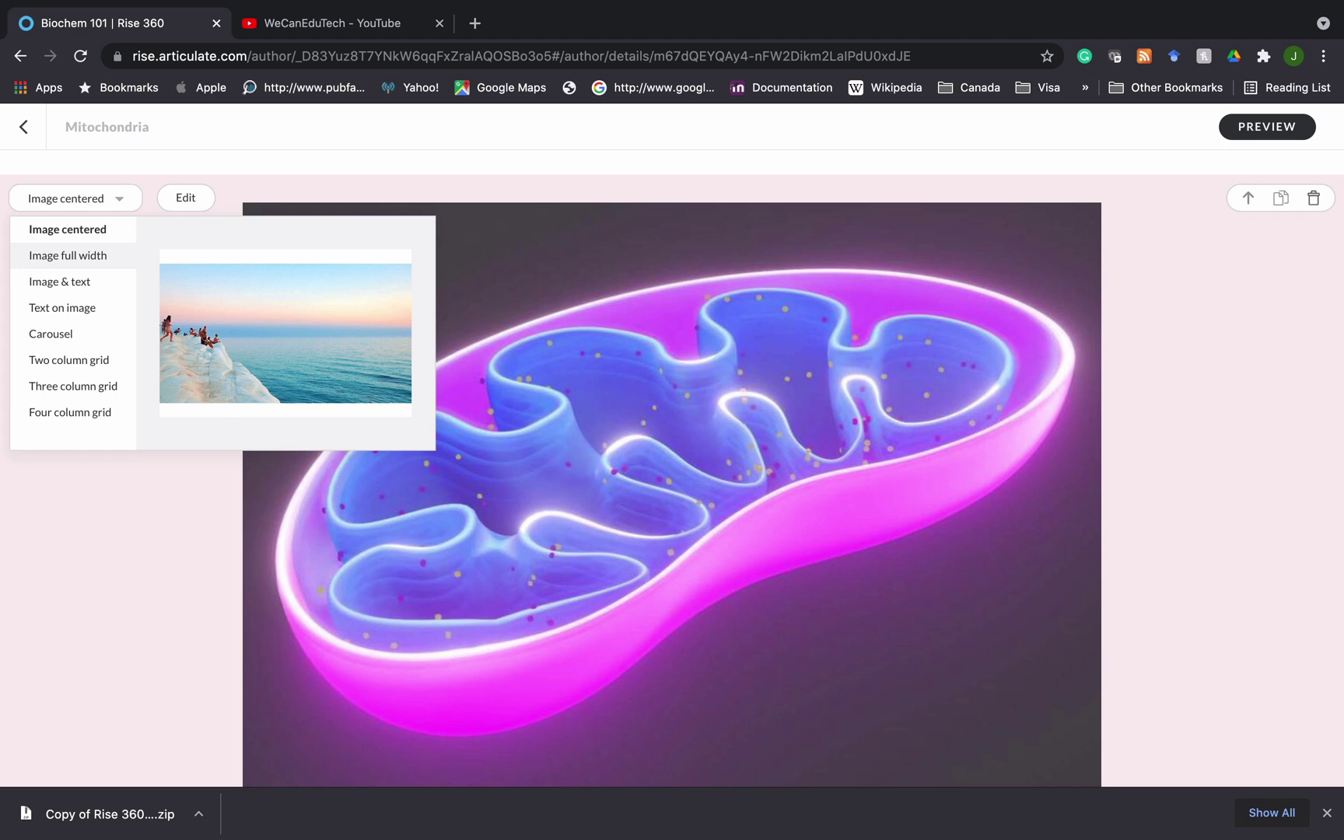
# Step: Switch the mitochondria block to Image full width and preview the lesson to check it
pyautogui.click(84, 254)
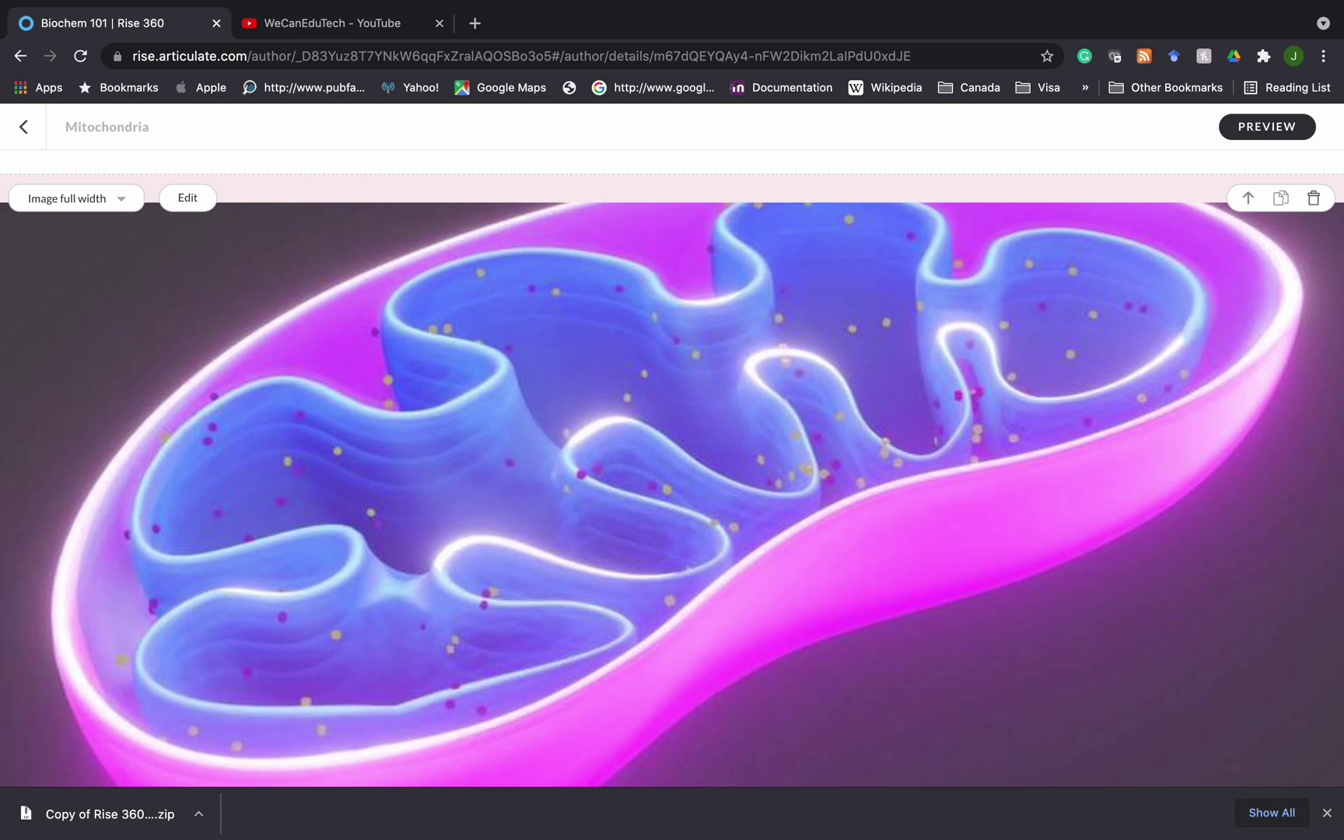
pyautogui.click(1266, 126)
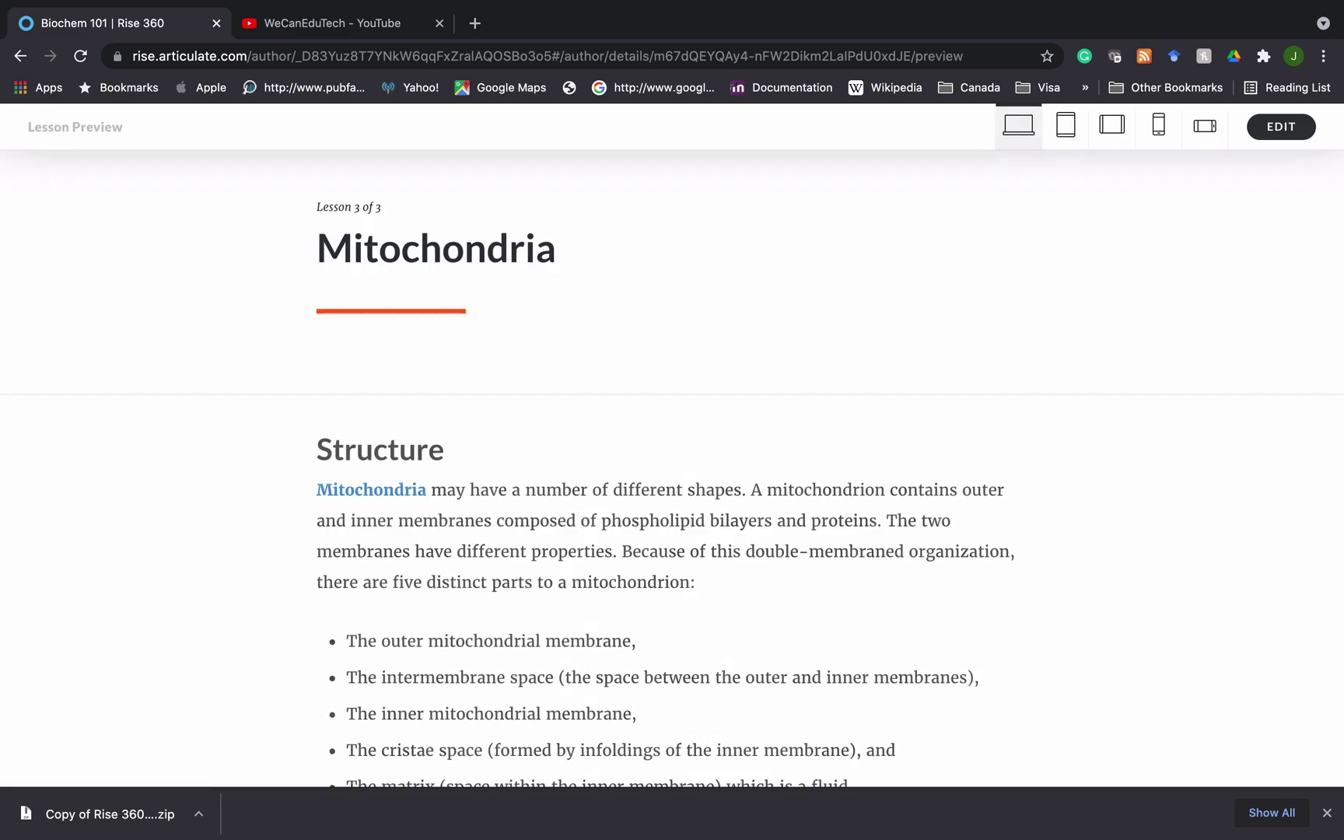
pyautogui.scroll(-15, 671, 467)
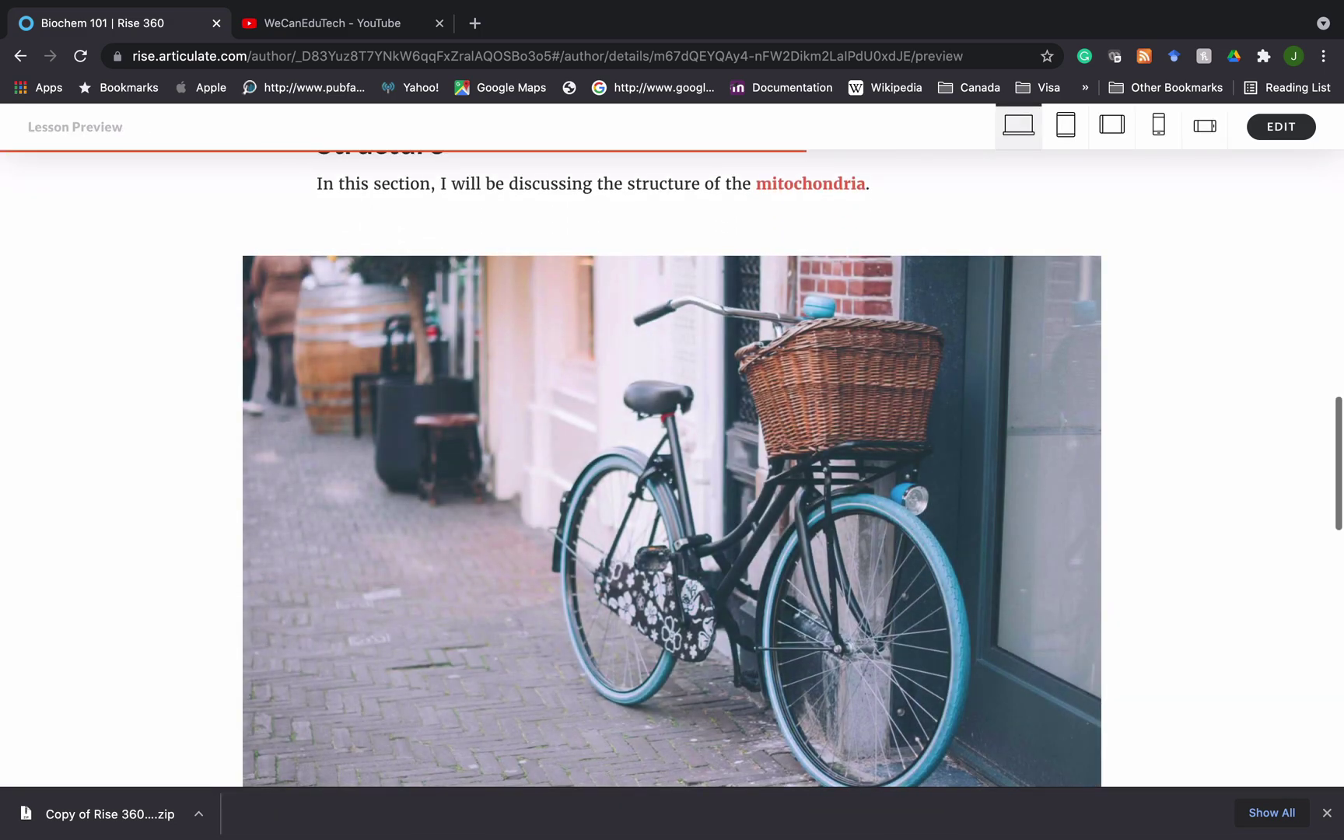
pyautogui.scroll(-15, 672, 467)
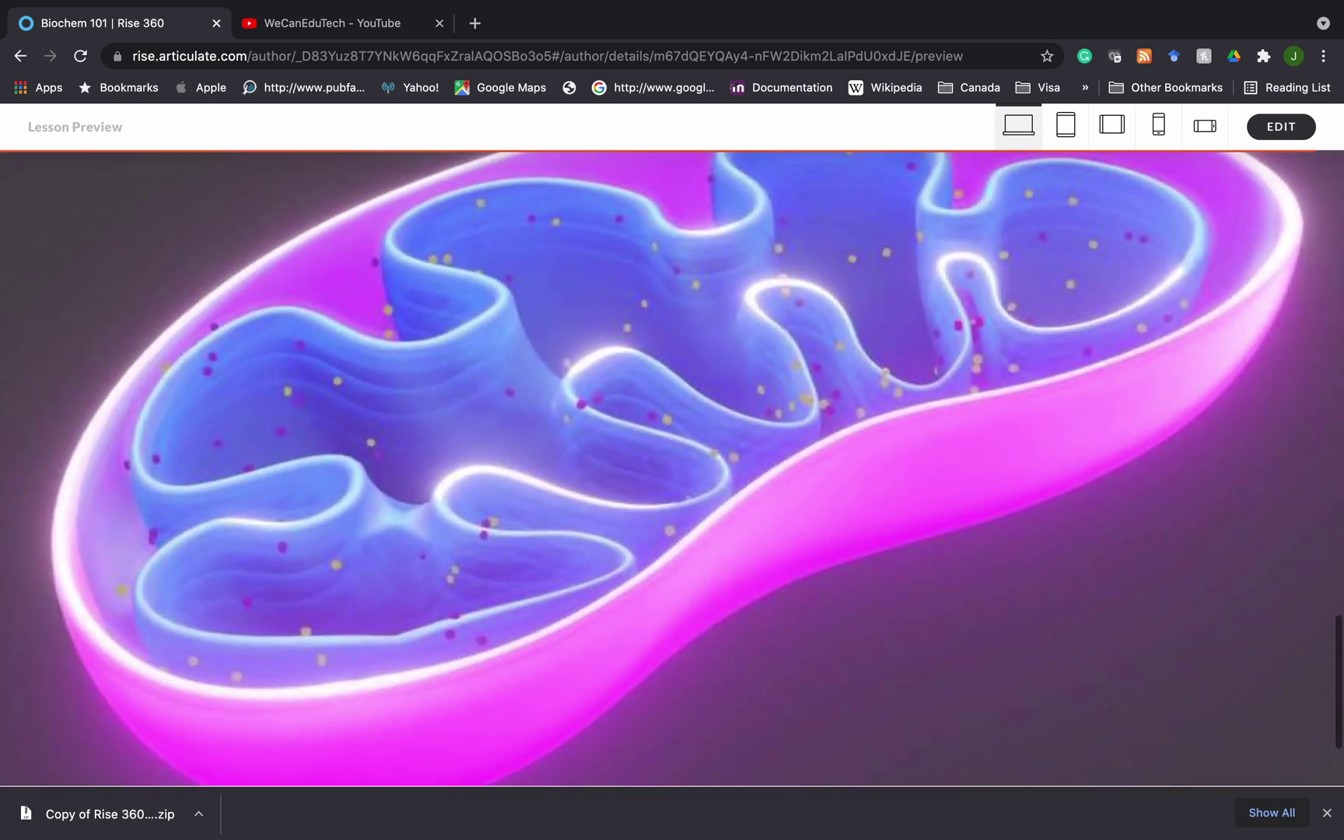
pyautogui.scroll(-2, 672, 466)
pyautogui.scroll(3, 671, 467)
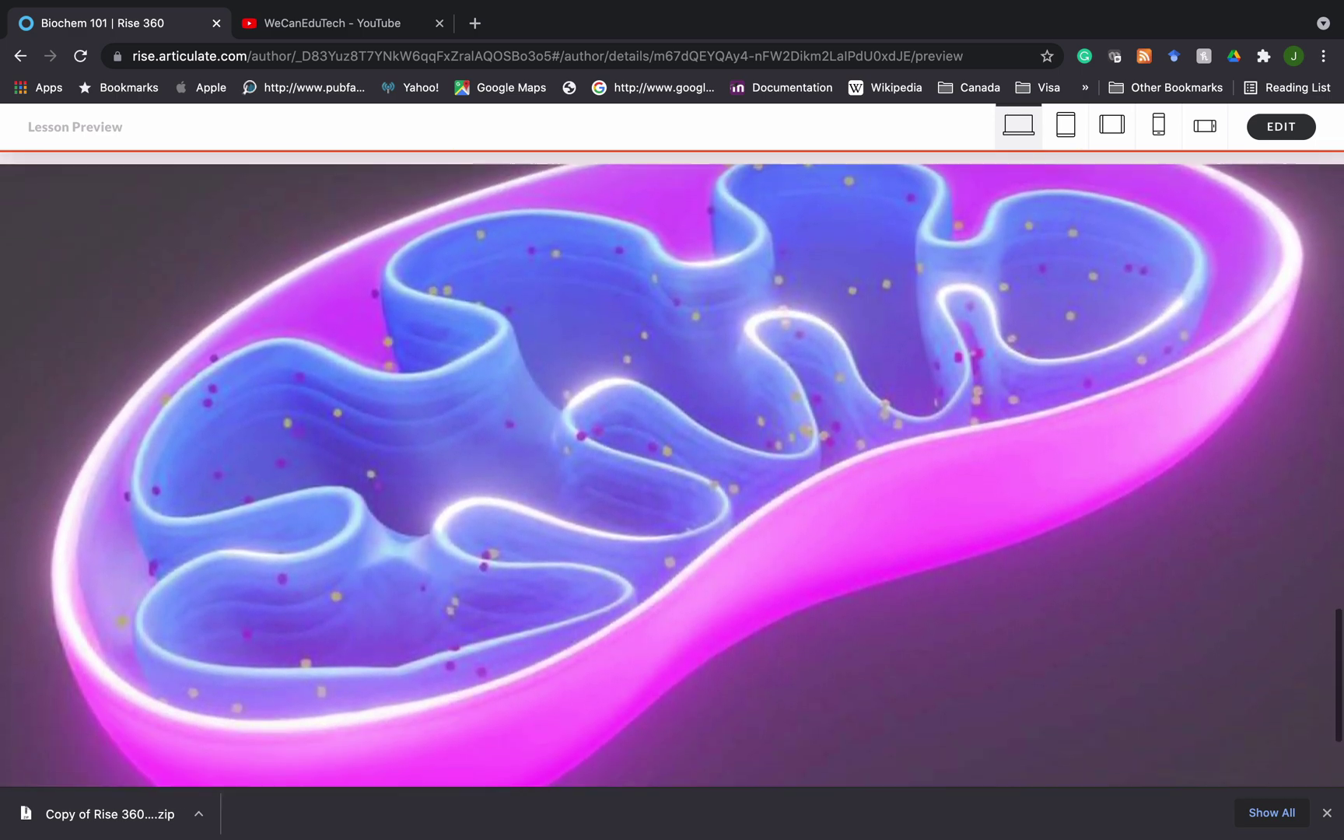
# Step: Back in the editor, set the mitochondria block to the Image centered style
pyautogui.click(1281, 126)
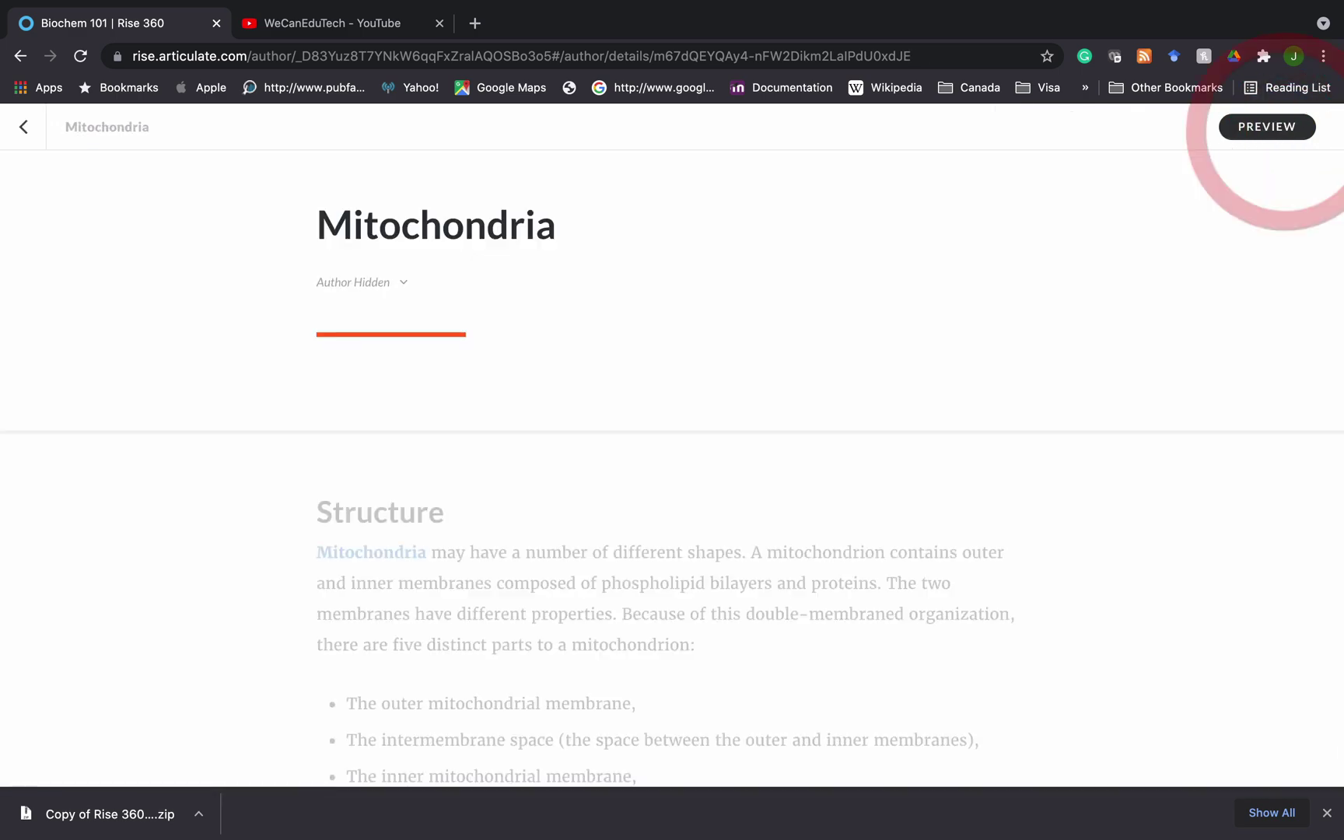
pyautogui.scroll(-20, 672, 466)
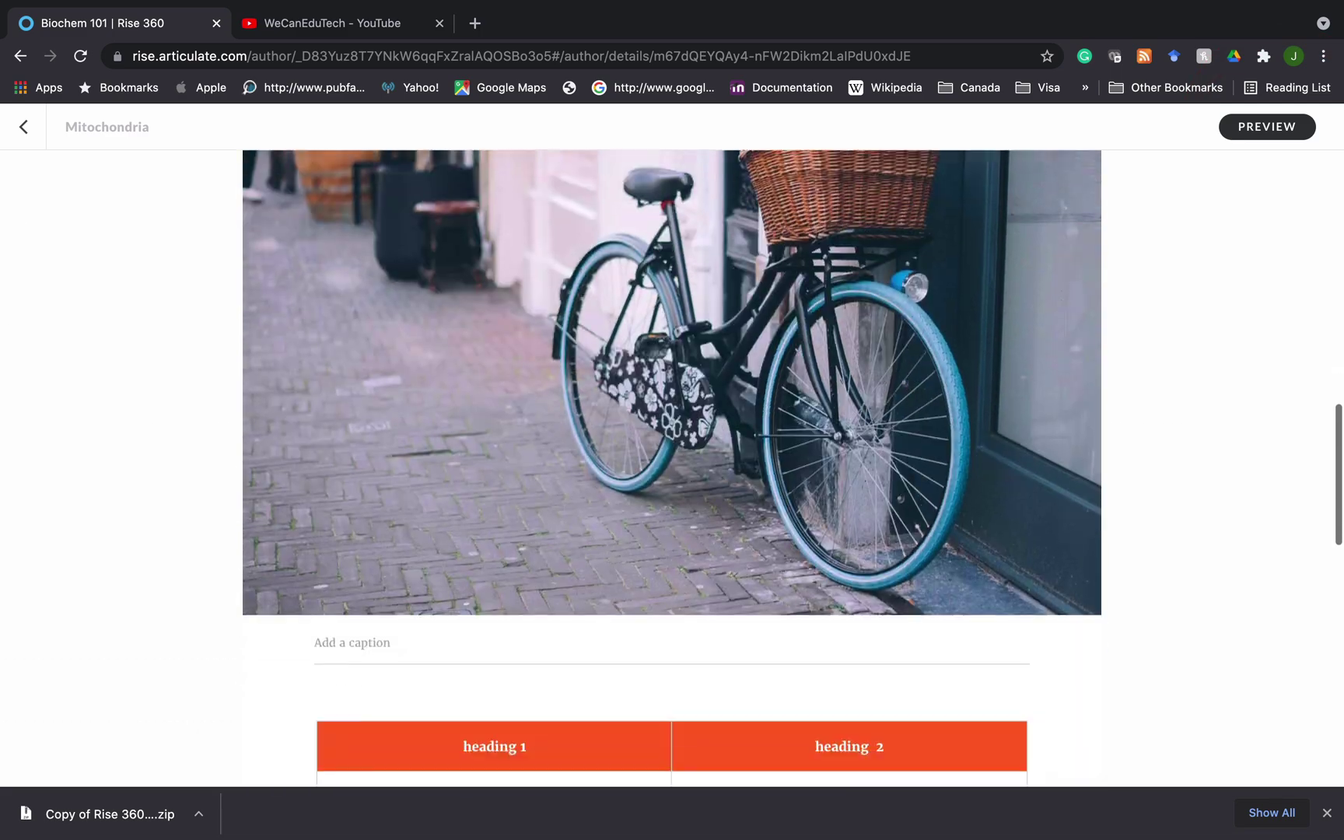
pyautogui.scroll(5, 672, 467)
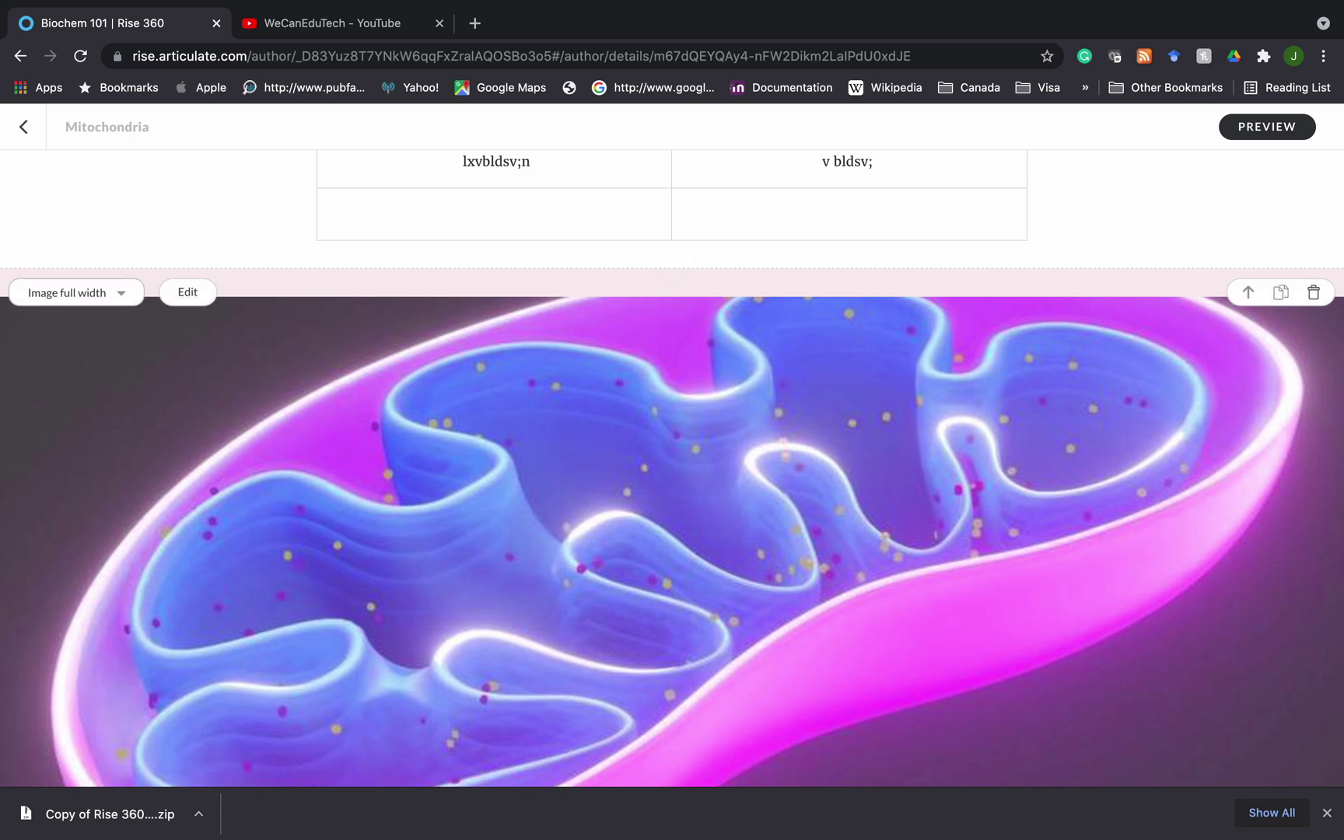
pyautogui.click(76, 292)
pyautogui.click(64, 324)
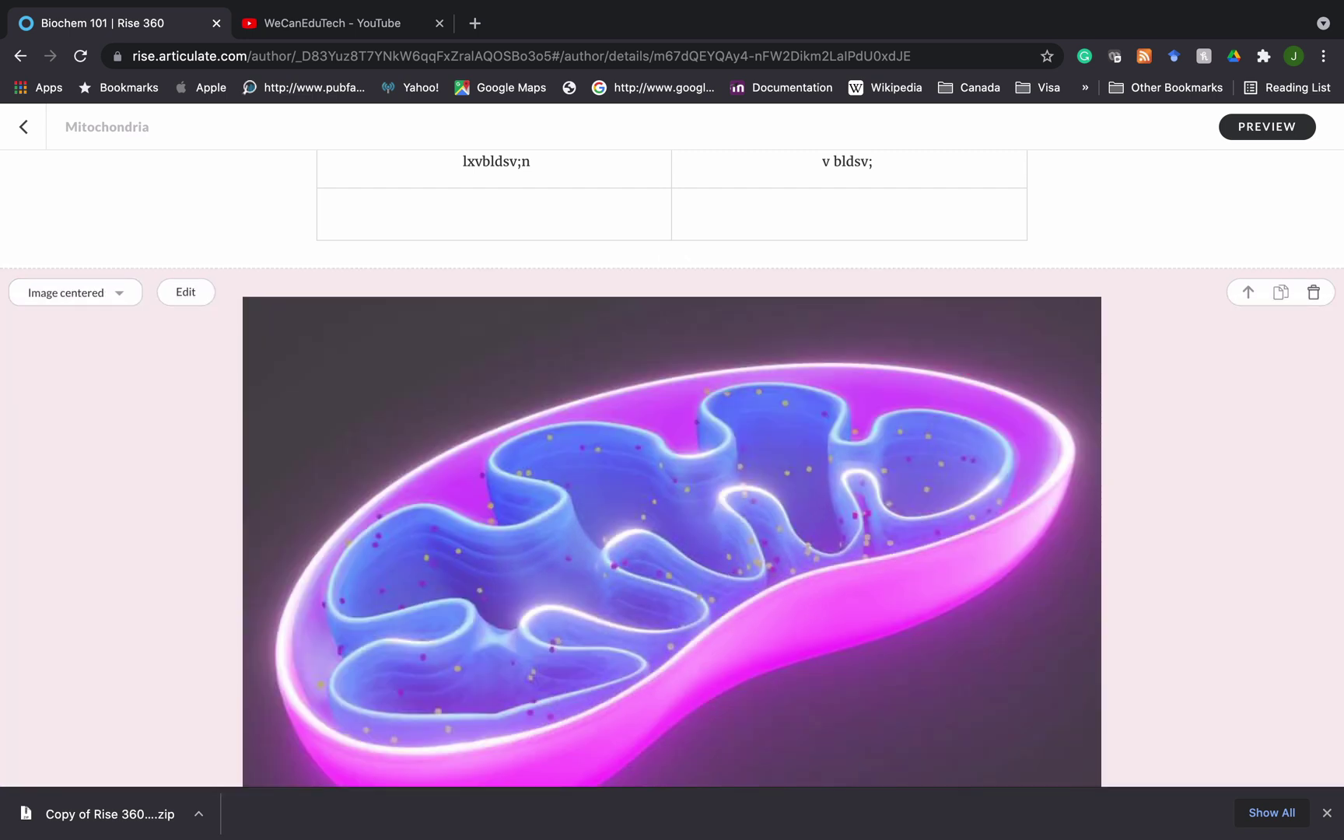
# Step: Change the block to Image & text and type filler text beside the picture
pyautogui.click(73, 292)
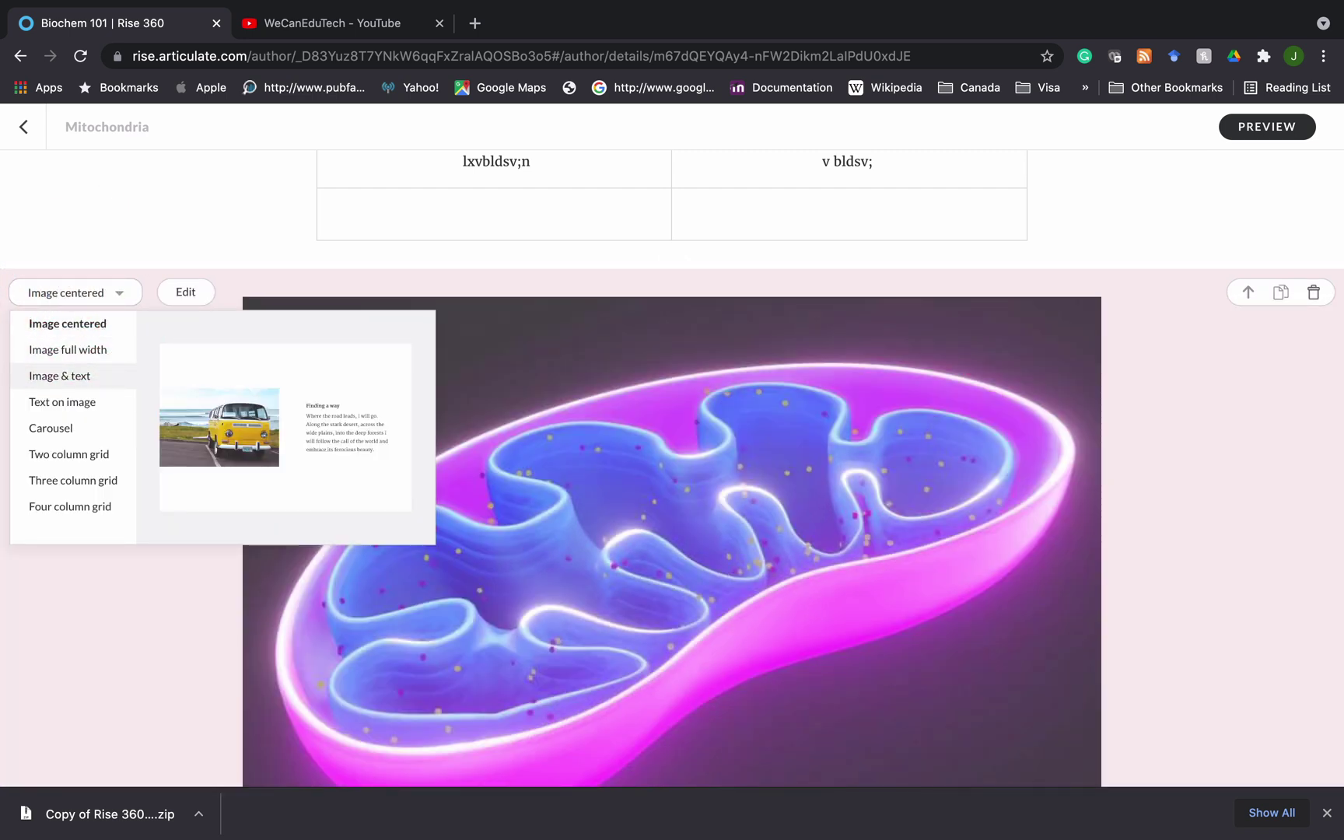
pyautogui.click(60, 376)
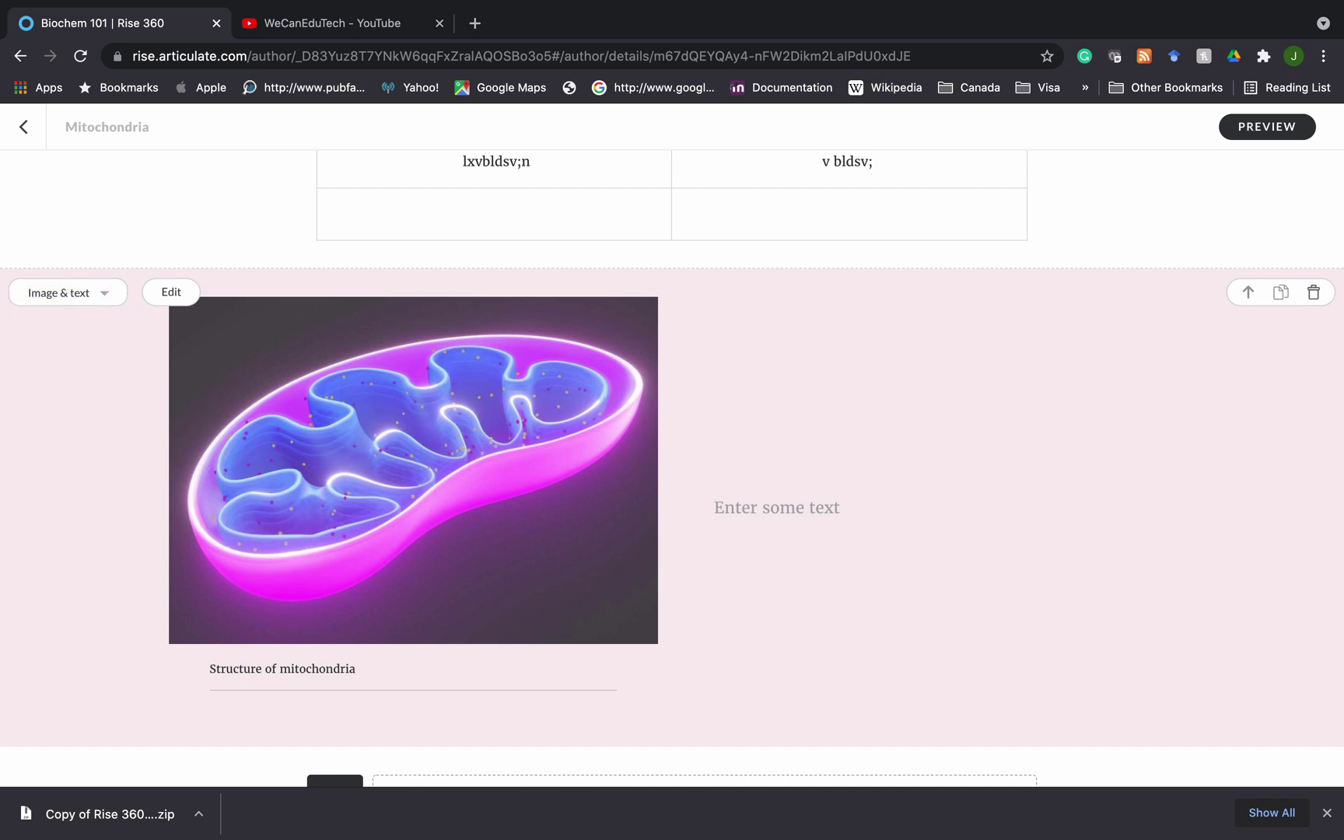
pyautogui.click(735, 504)
pyautogui.write("dn s;a dfkv'v")
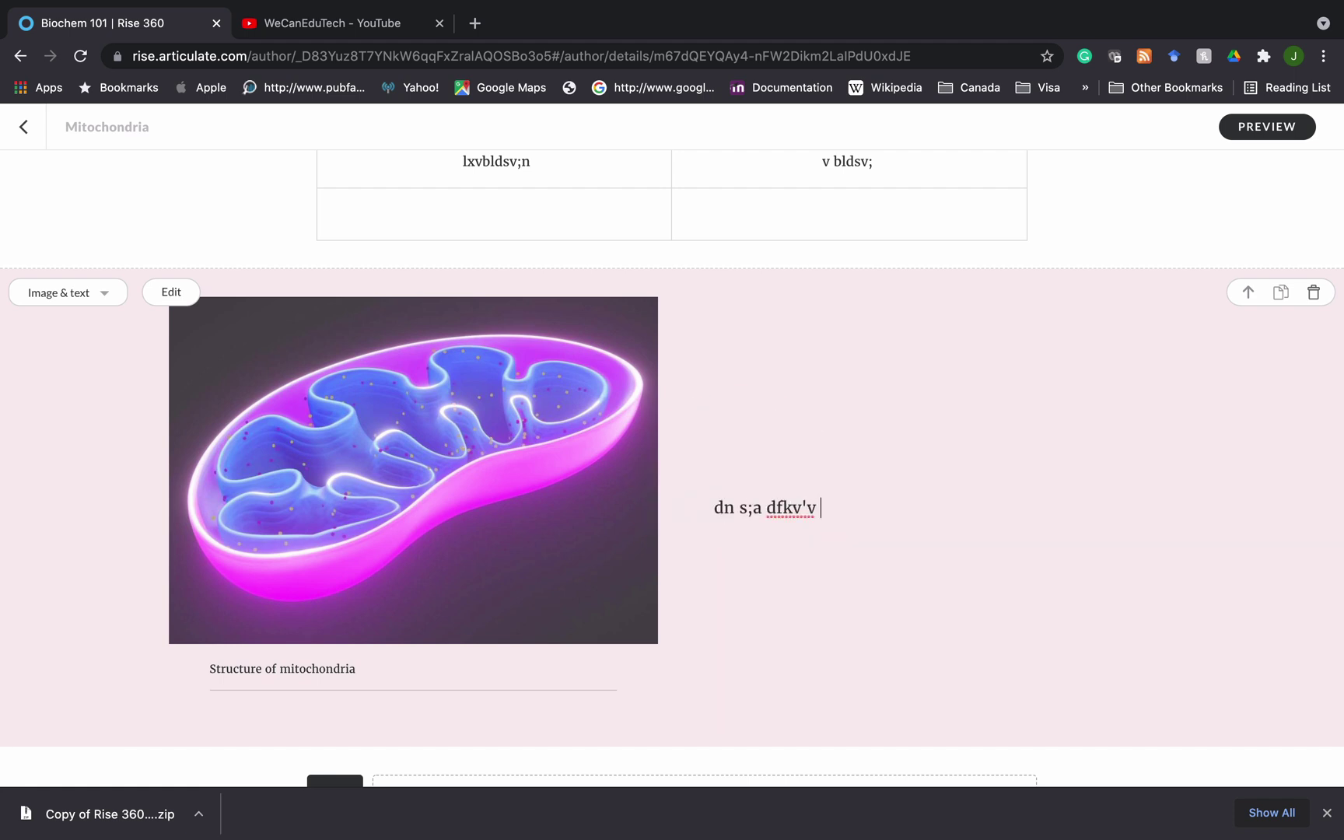
pyautogui.write(' wofivjwrfw;elkcl')
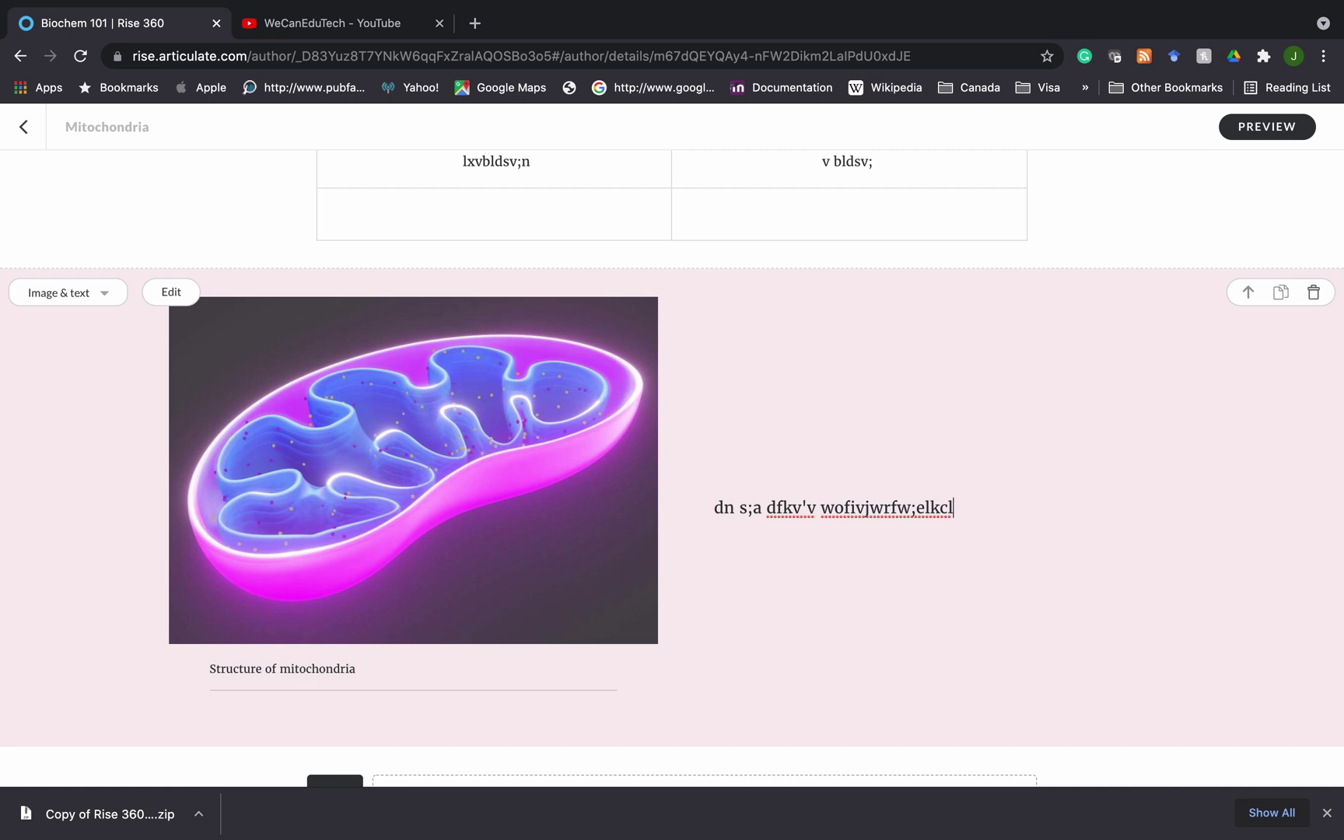
pyautogui.click(69, 293)
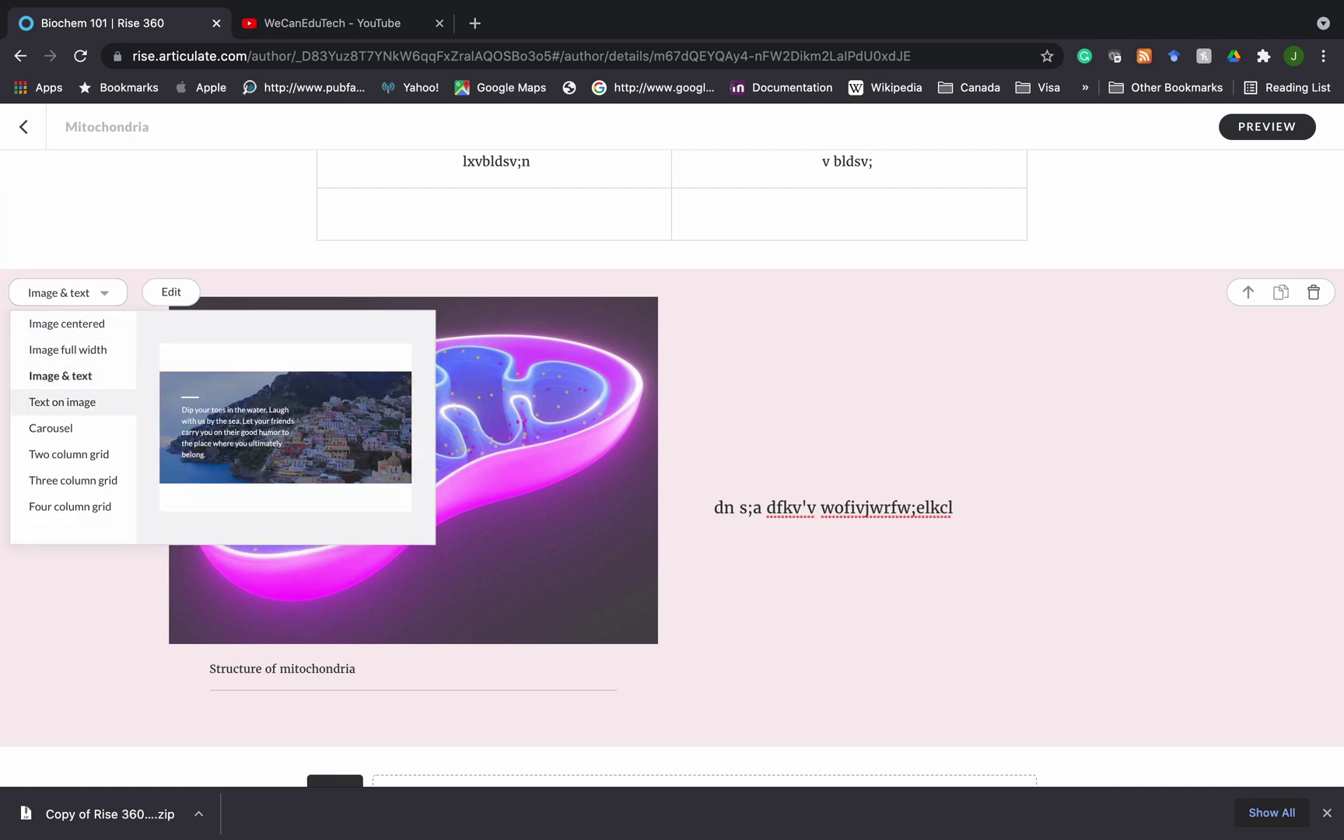
# Step: Apply Text on image so 'Structure of mitochondria' overlays the full-width illustration
pyautogui.click(63, 401)
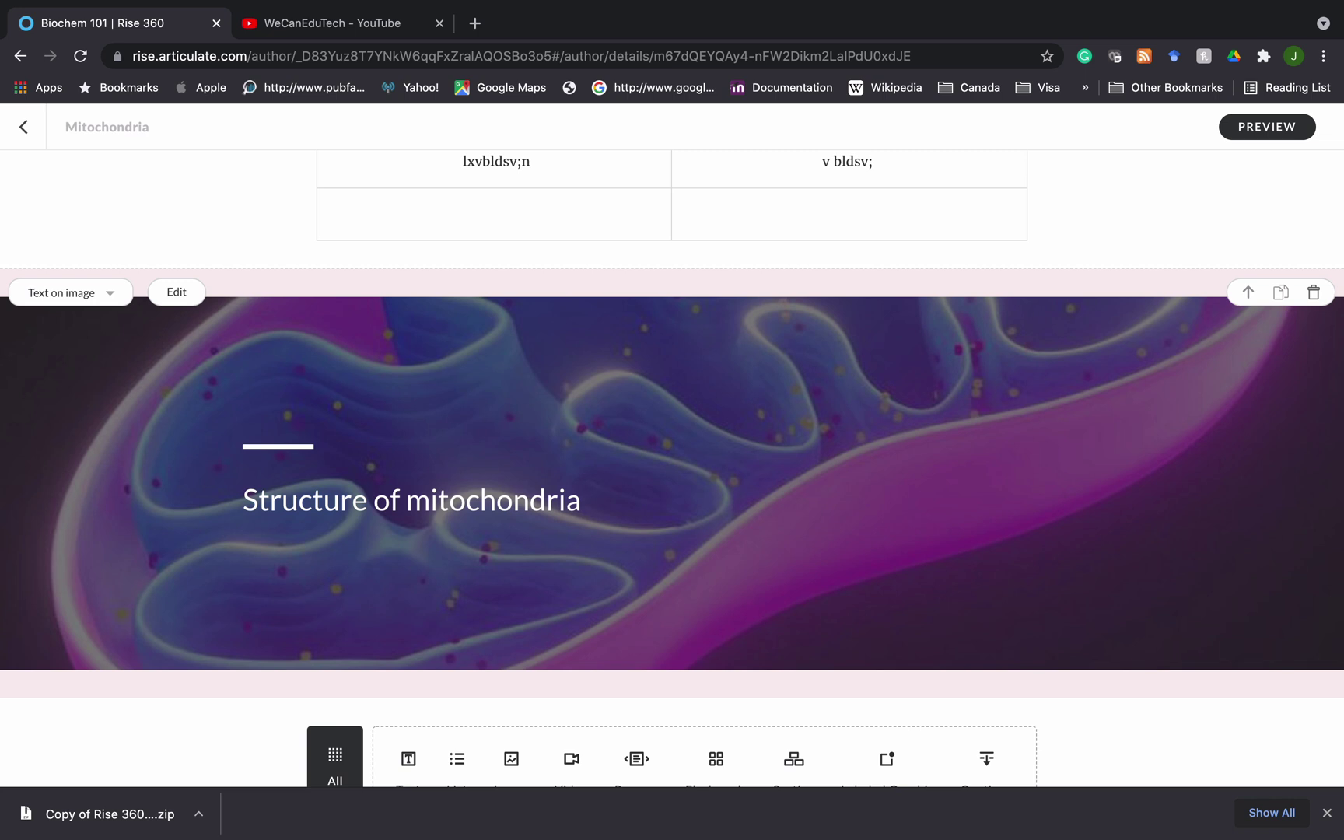
pyautogui.click(109, 292)
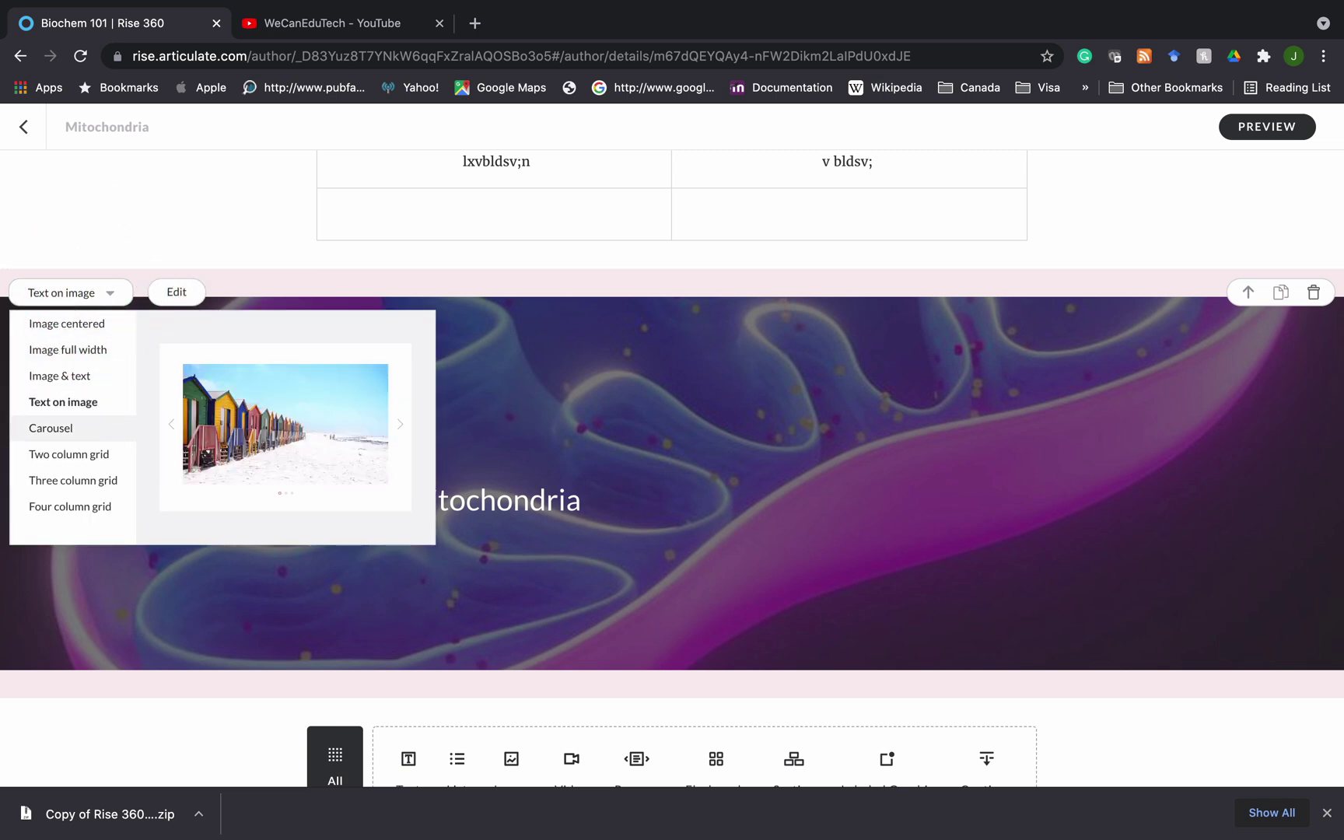
# Step: Convert the block to a Carousel holding the single stock-image.jpg slide, reviewing its slide editor
pyautogui.click(66, 429)
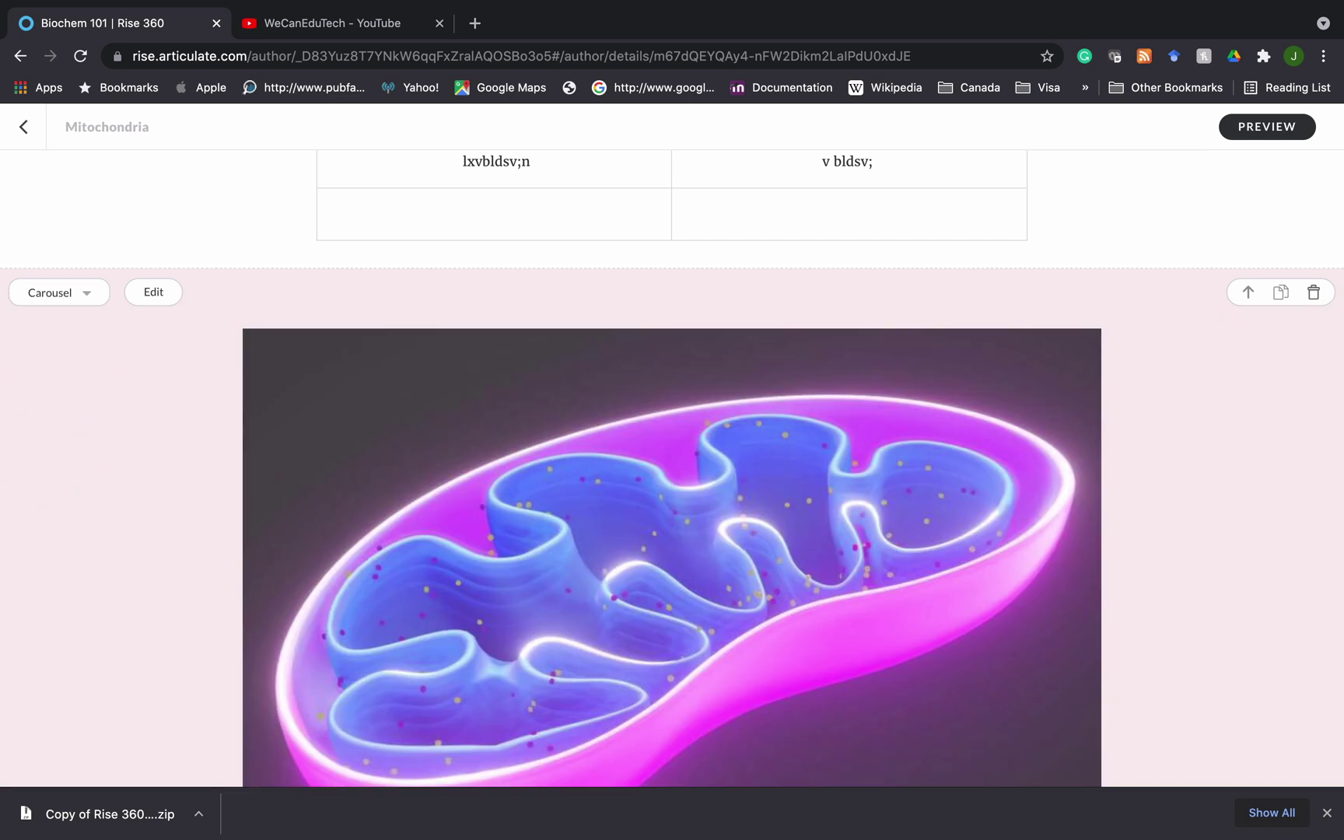
pyautogui.scroll(-2, 672, 466)
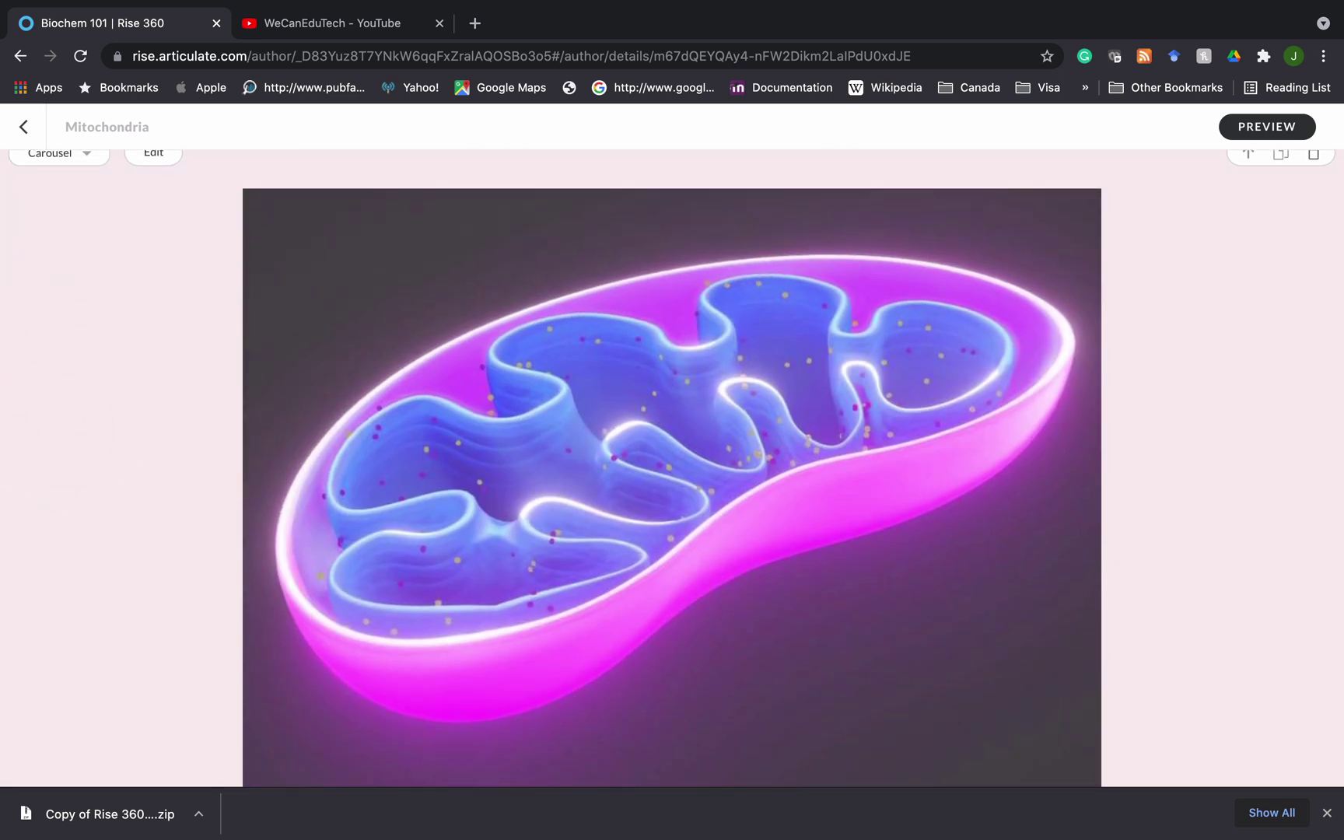
pyautogui.click(58, 153)
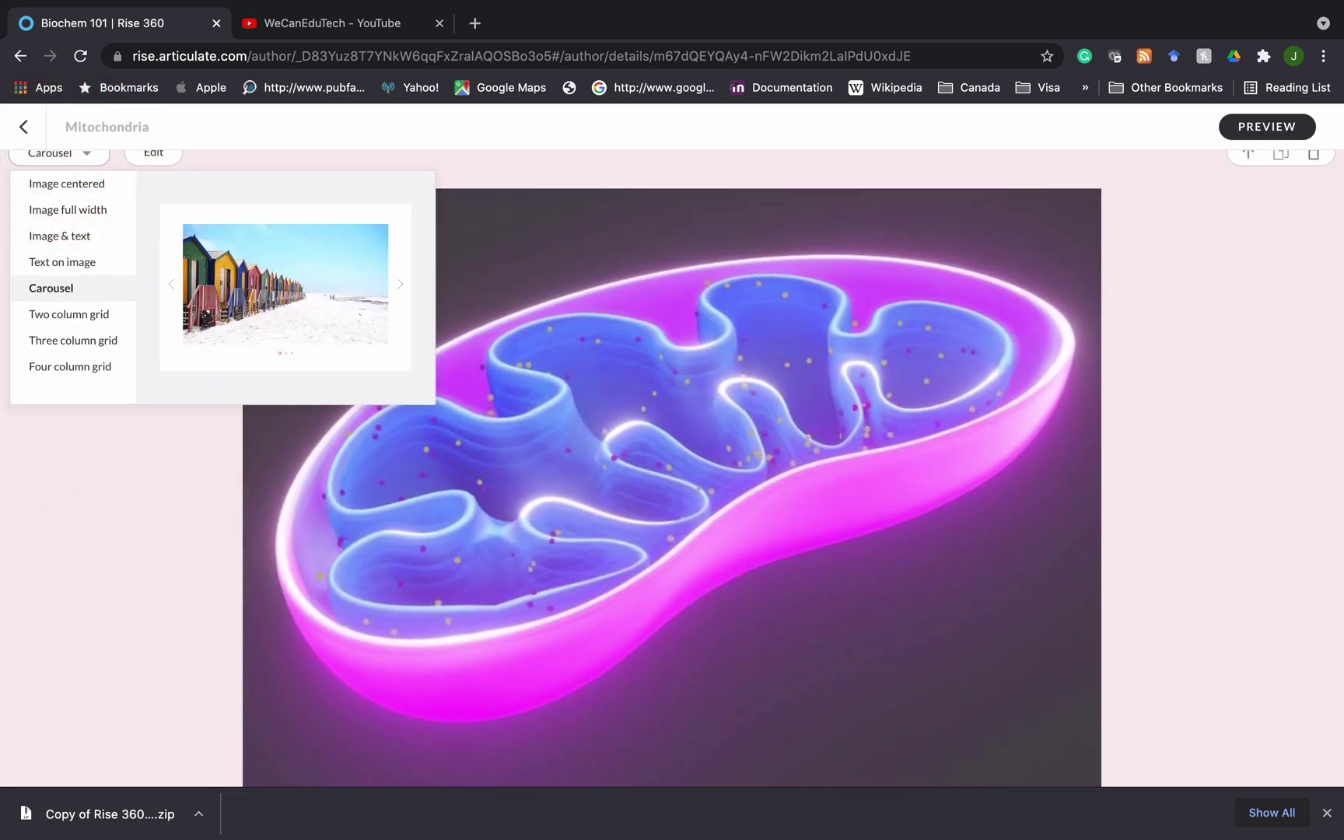
pyautogui.click(153, 153)
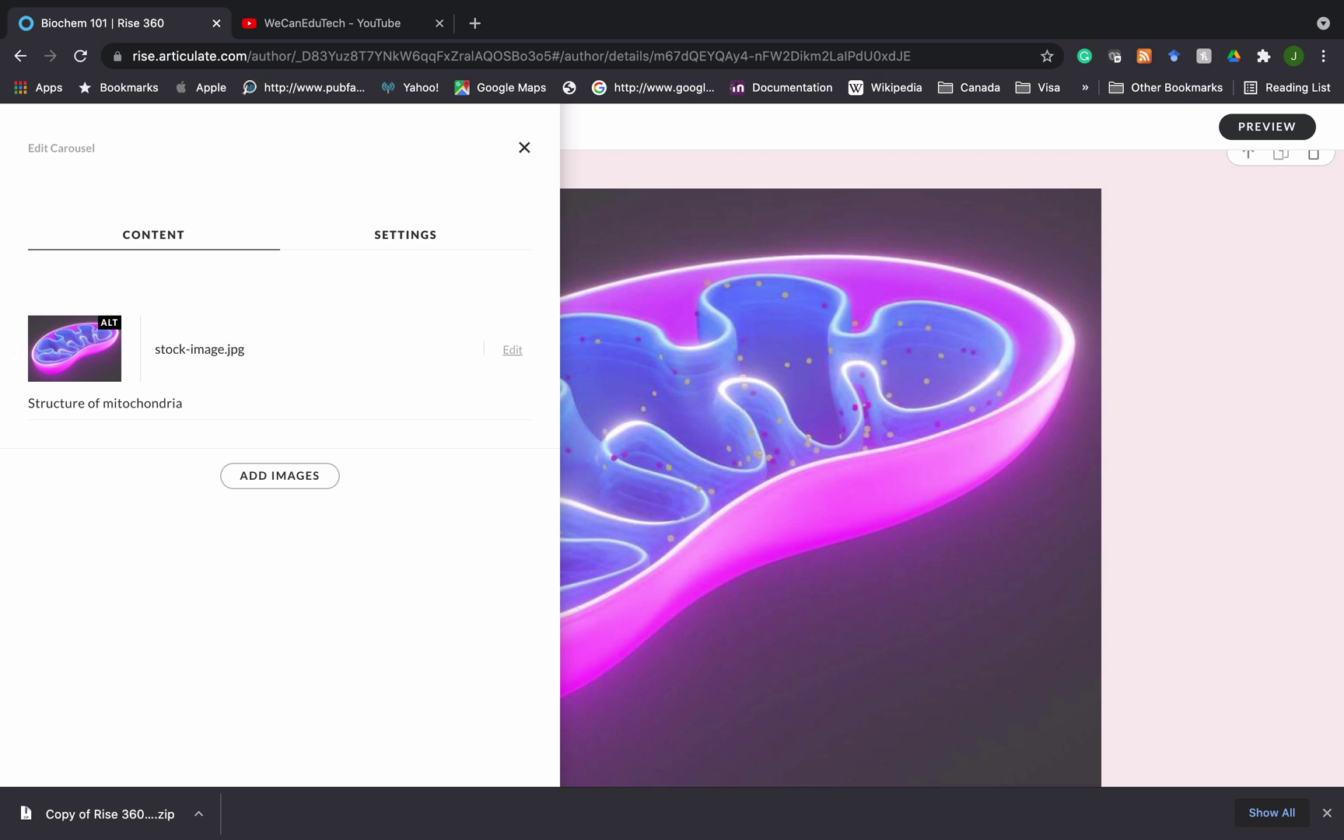
pyautogui.press('Escape')
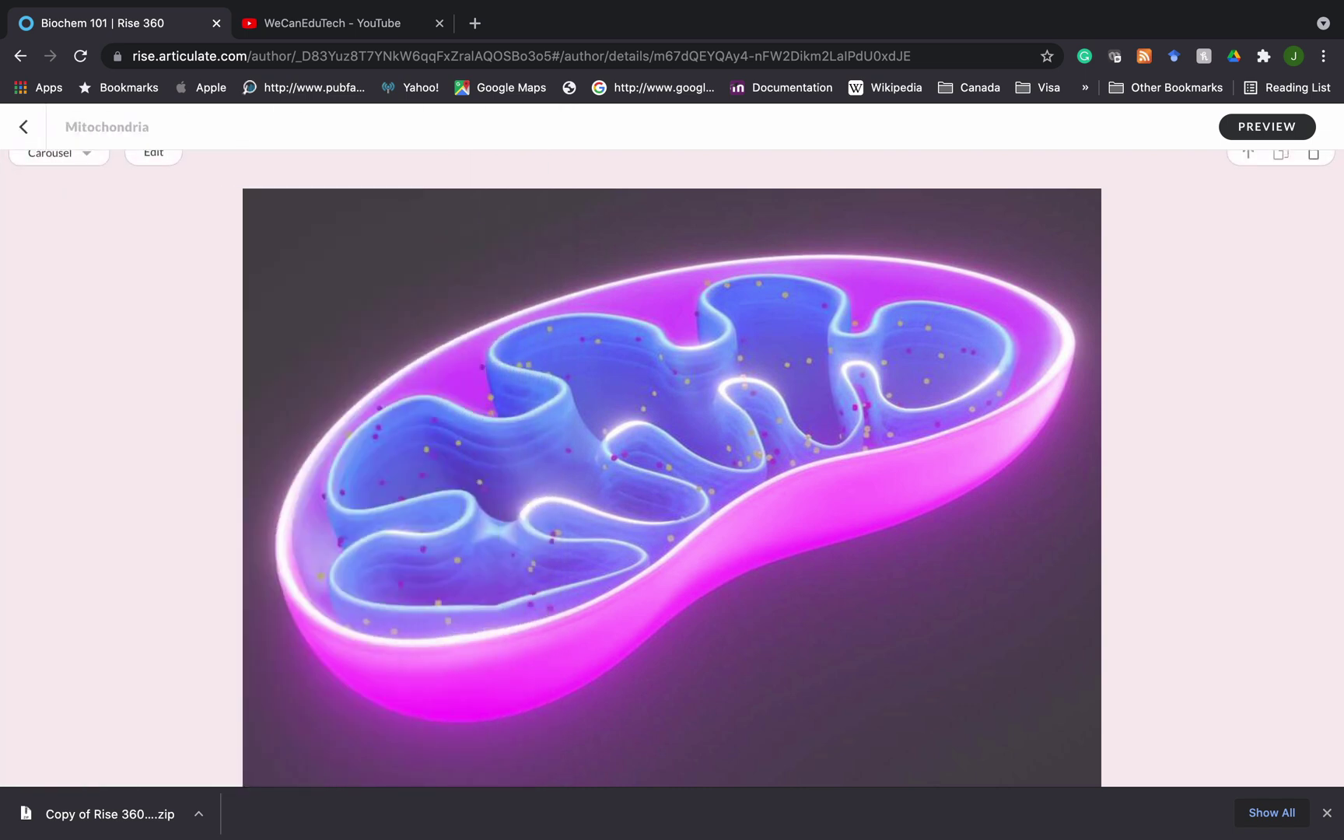
pyautogui.scroll(1, 672, 466)
pyautogui.click(58, 215)
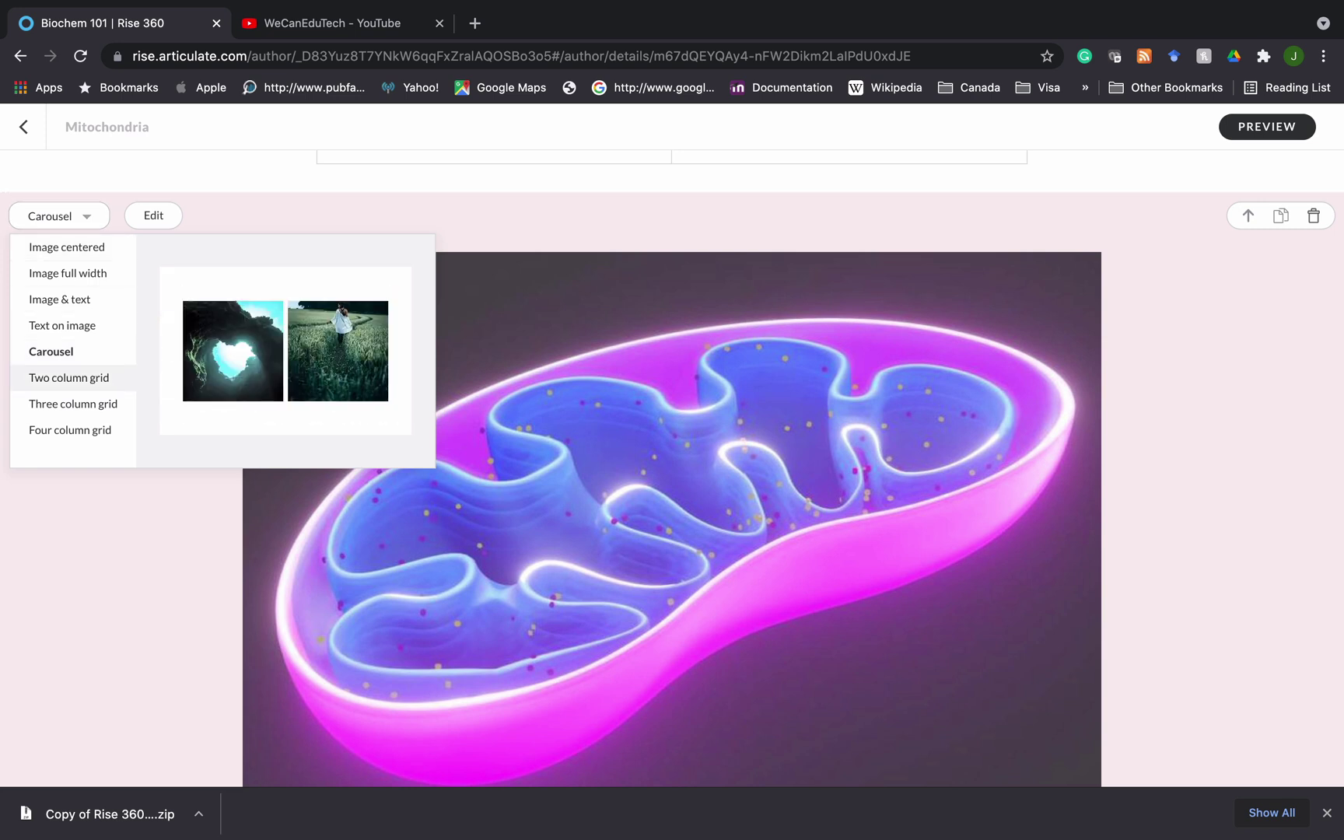
# Step: Make the block a Two Column Grid and start adding an image from its editor
pyautogui.click(71, 378)
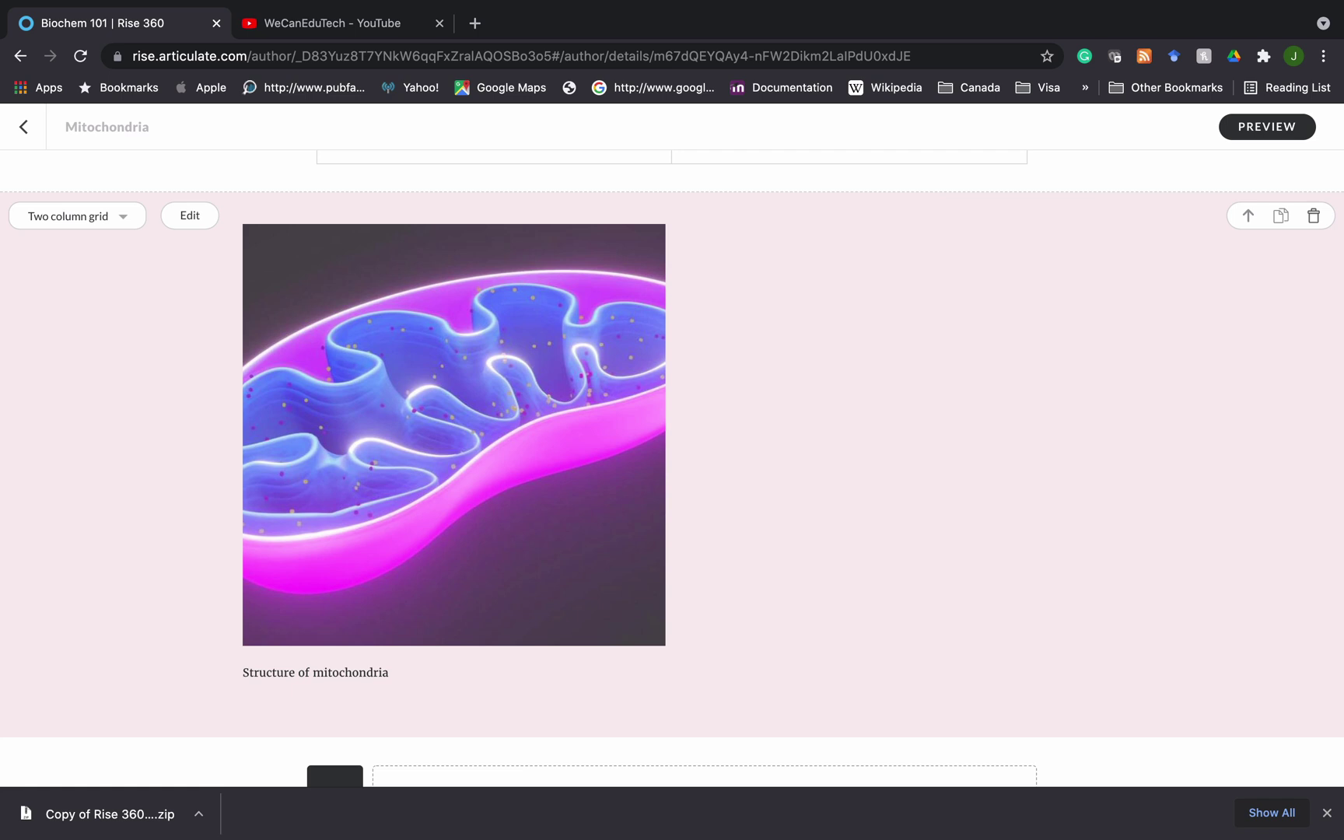
pyautogui.click(187, 216)
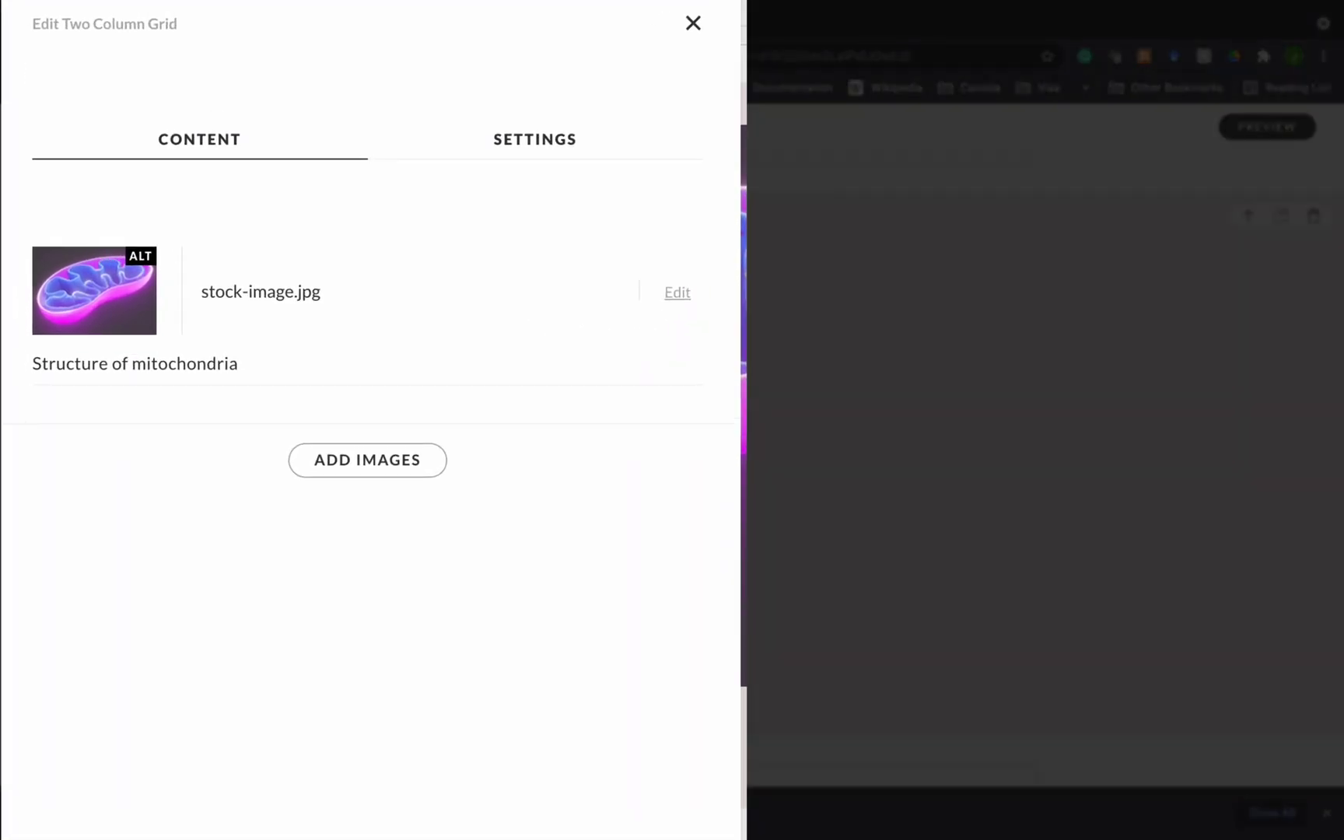
pyautogui.click(333, 460)
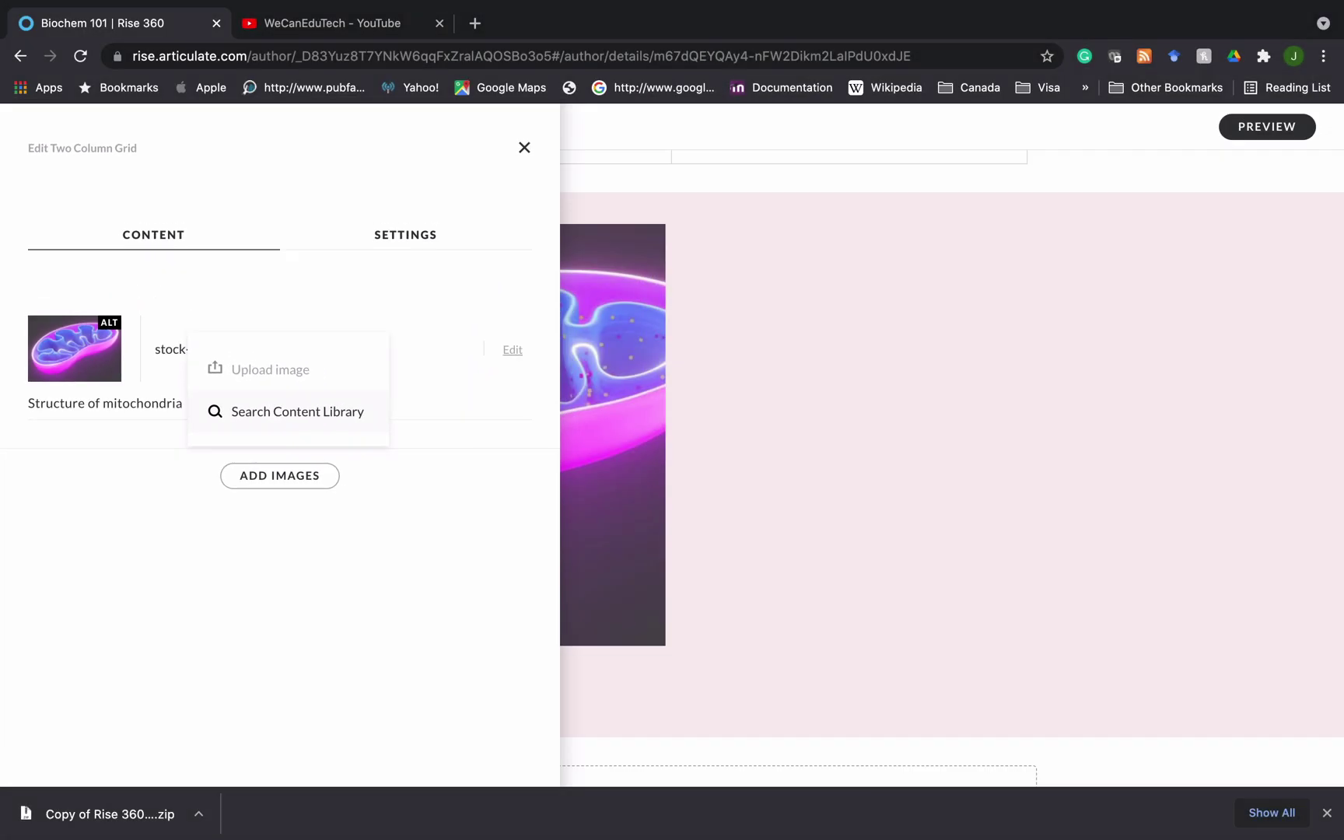
# Step: Search the Content Library for 'power plant' and add the night-time cooling tower photo to the grid
pyautogui.click(377, 374)
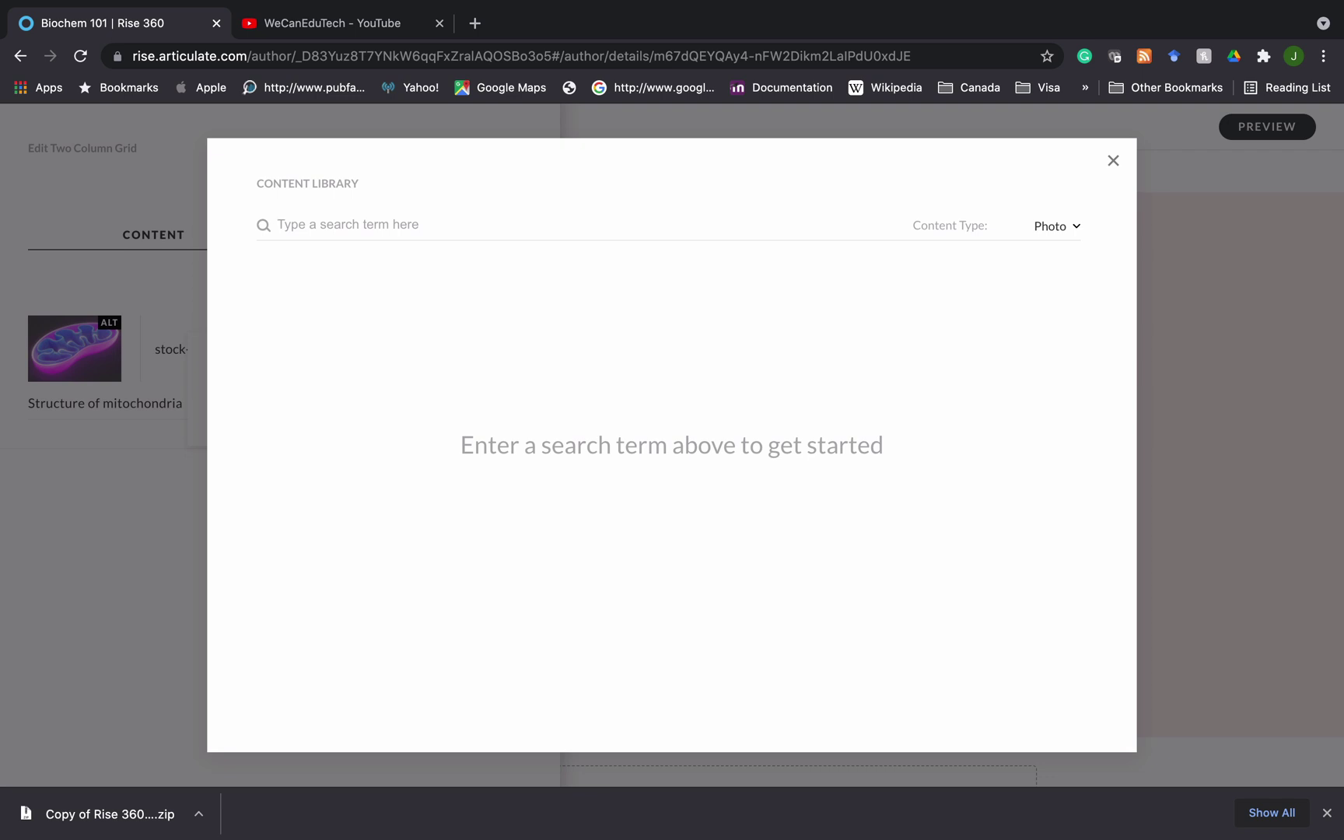
pyautogui.write('power plant')
pyautogui.press('Return')
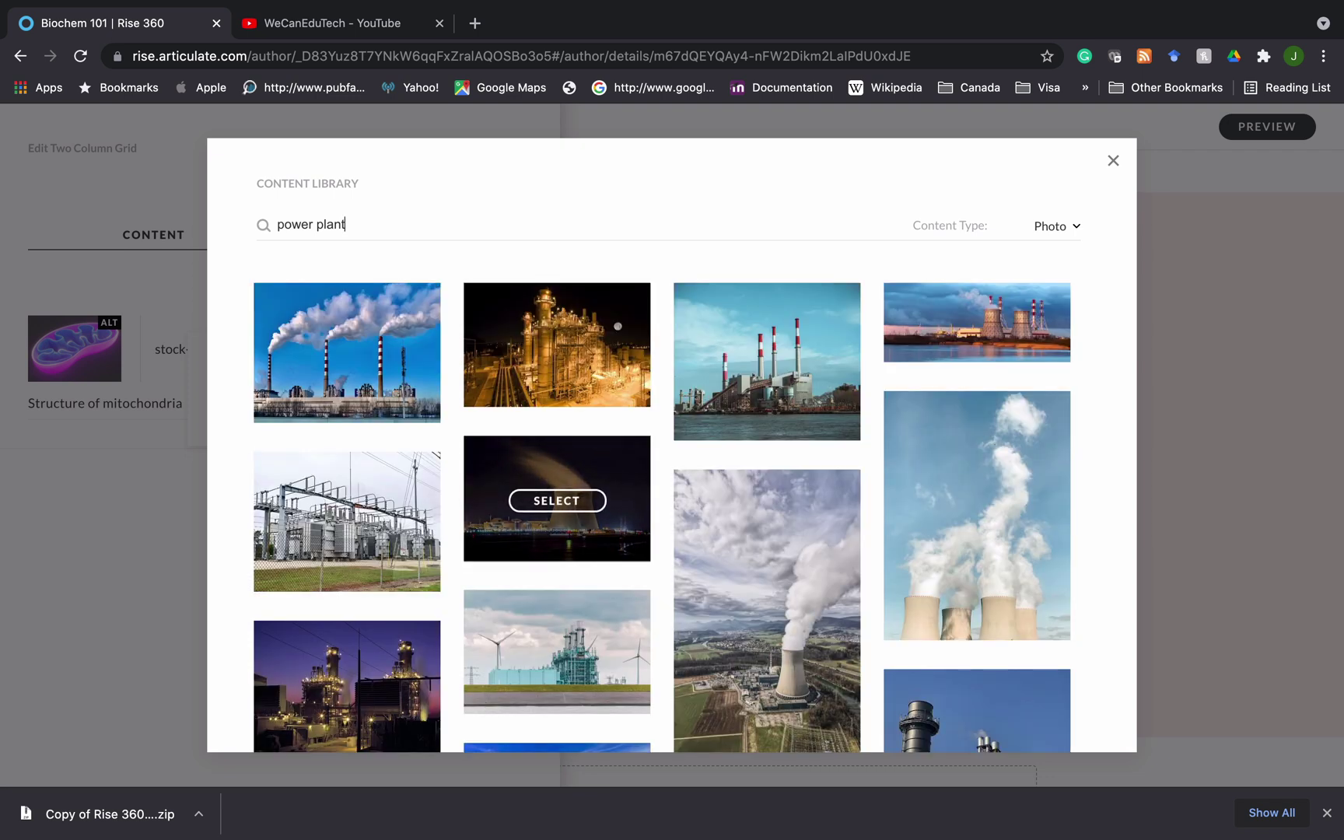
pyautogui.click(556, 500)
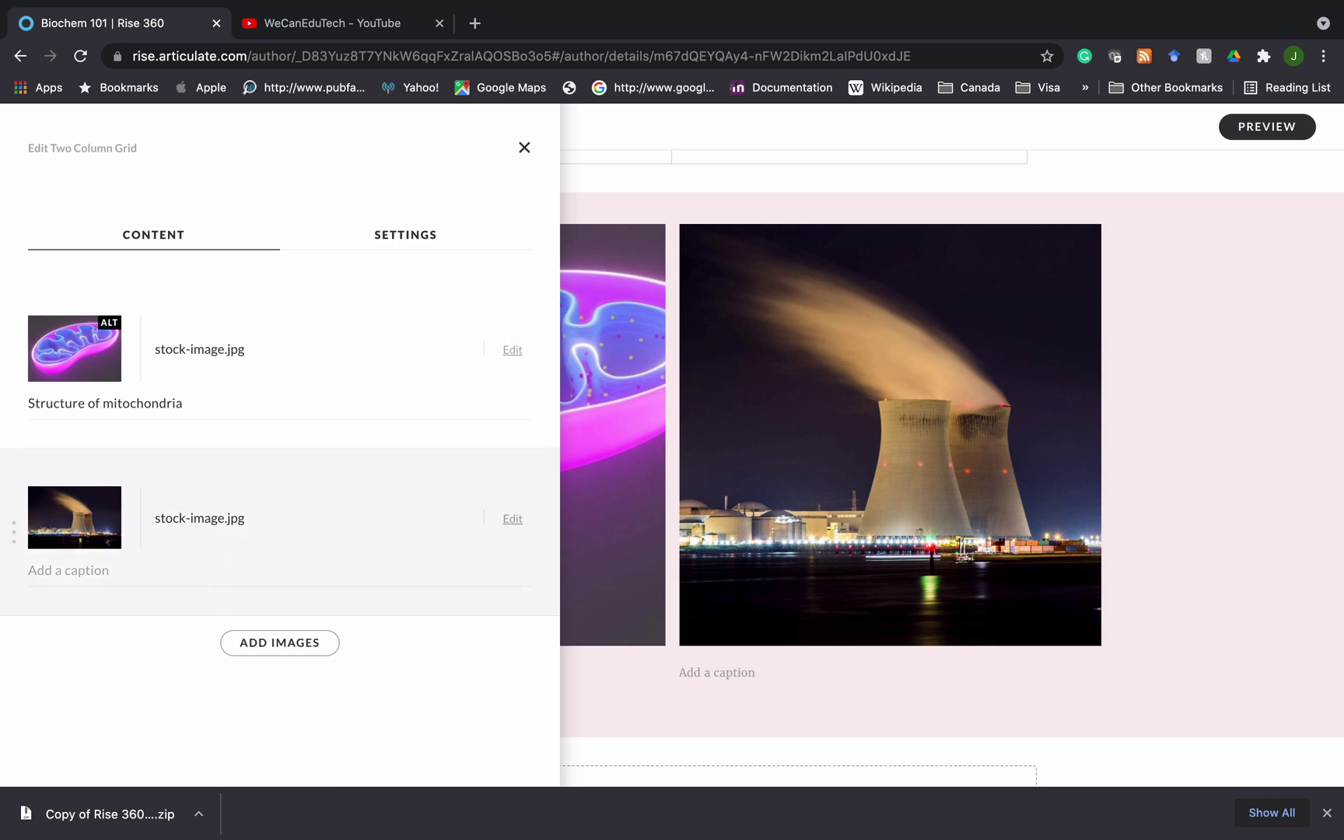
pyautogui.click(512, 517)
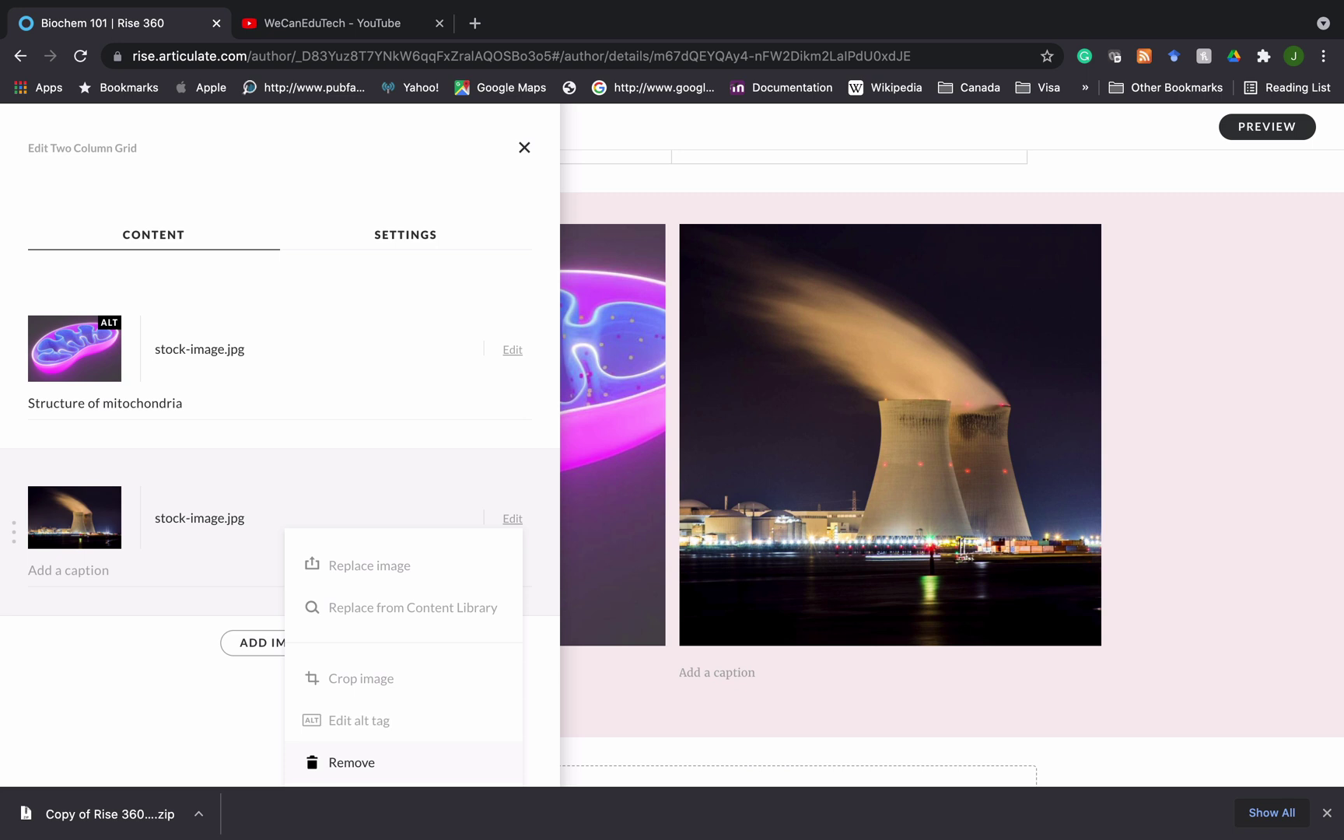
pyautogui.click(369, 565)
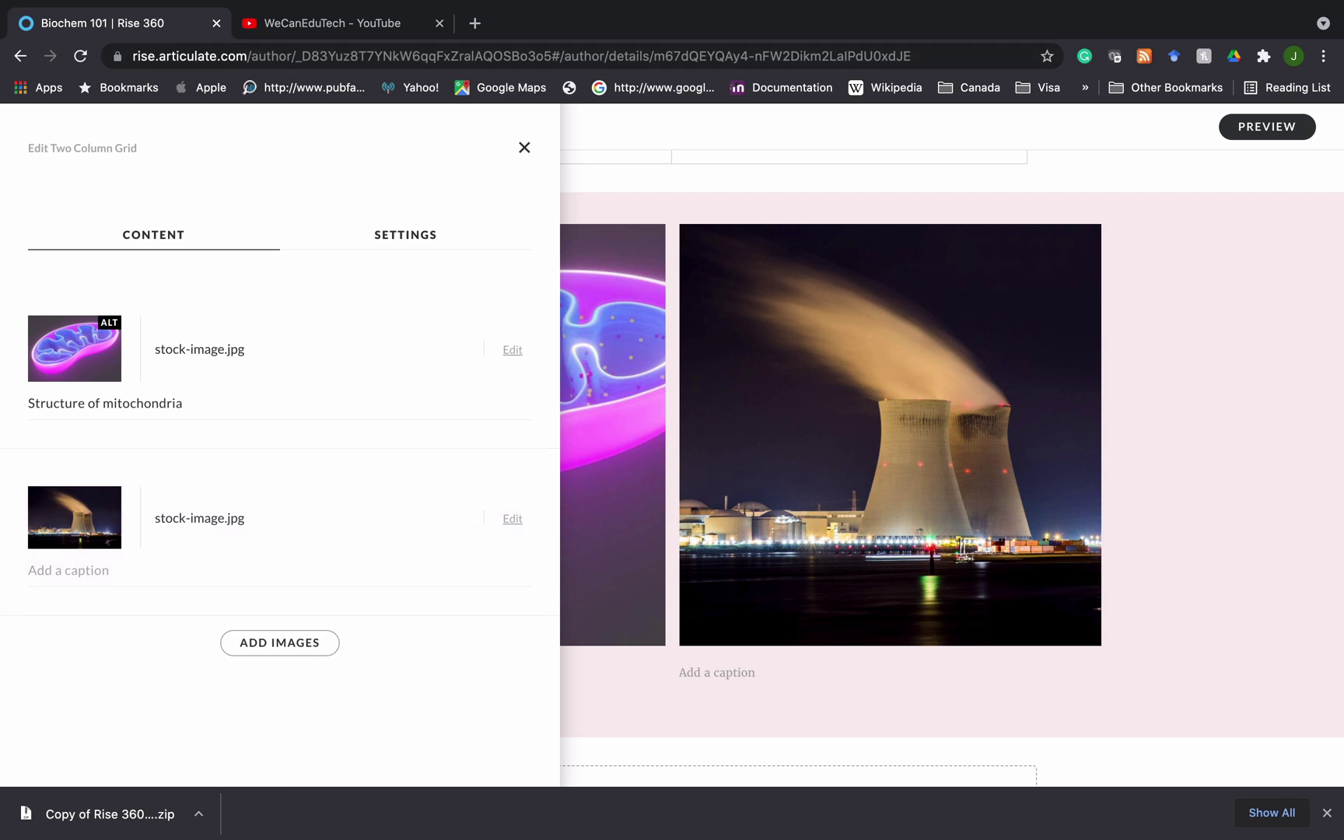
pyautogui.click(524, 147)
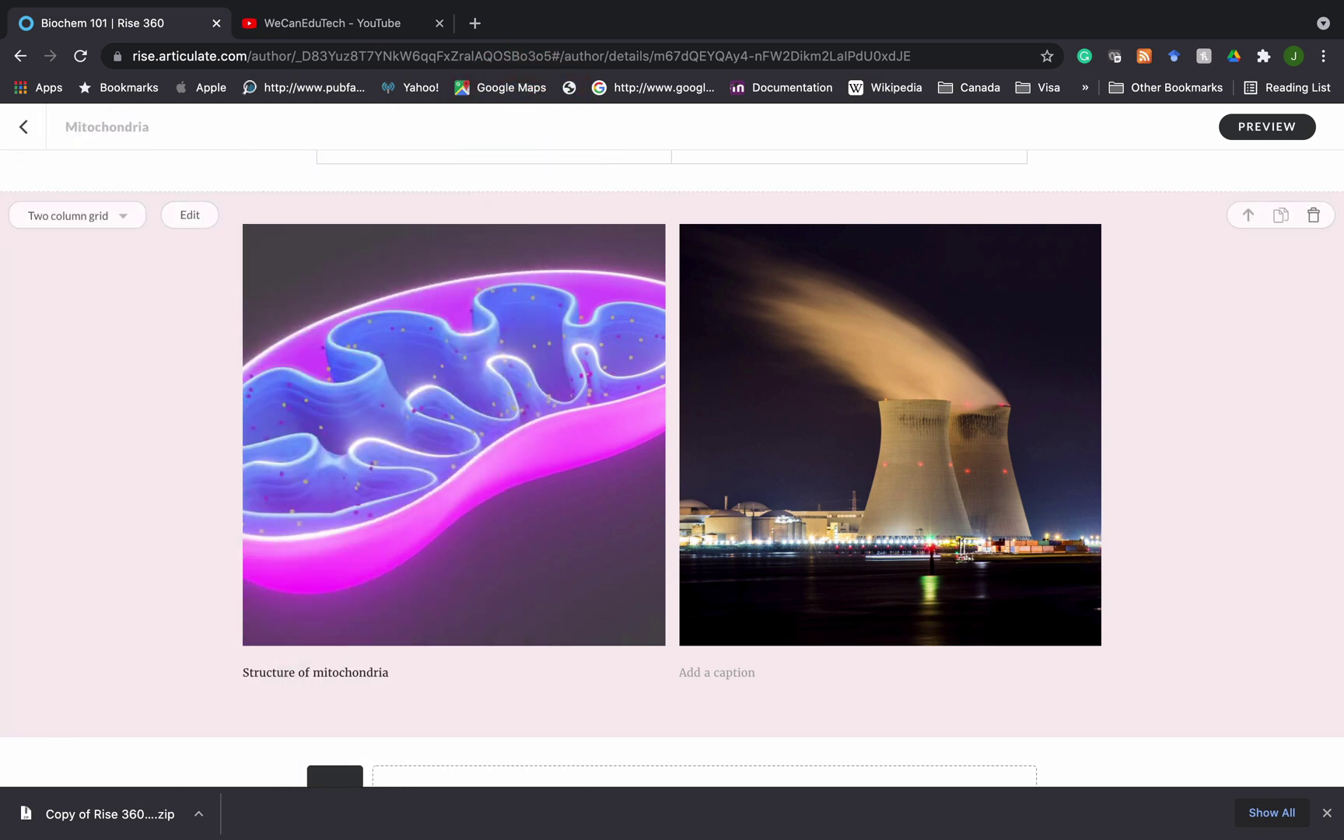